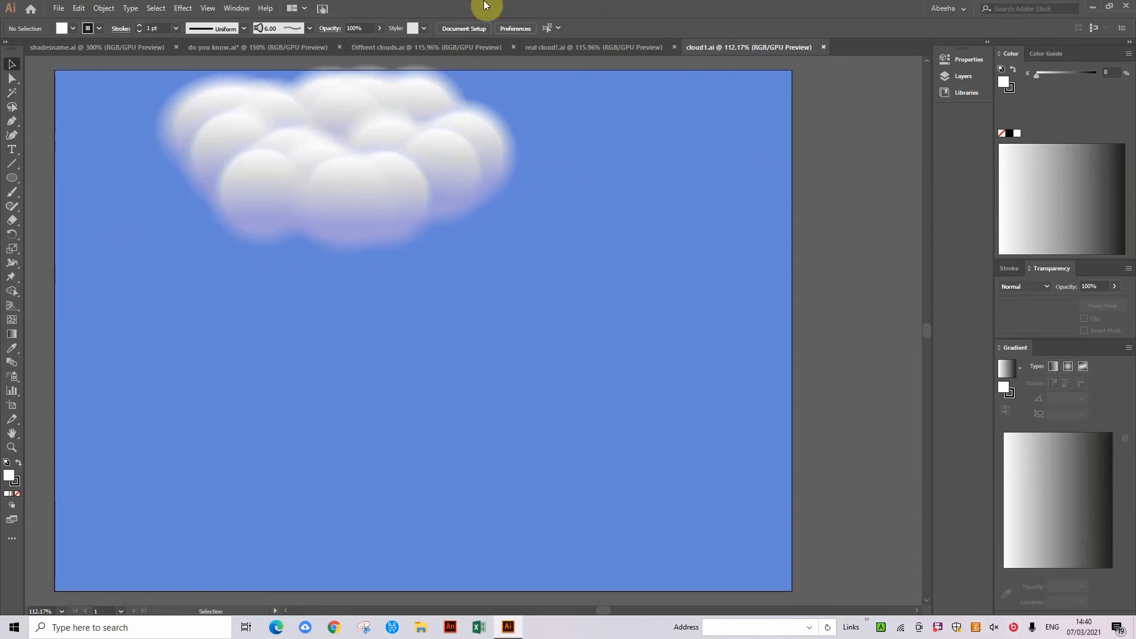
Look through the example artwork in the Diffrent clouds.ai, real cloud!.ai and cloud1.ai documents.
{"action": "left_click", "coordinate": [445, 47]}
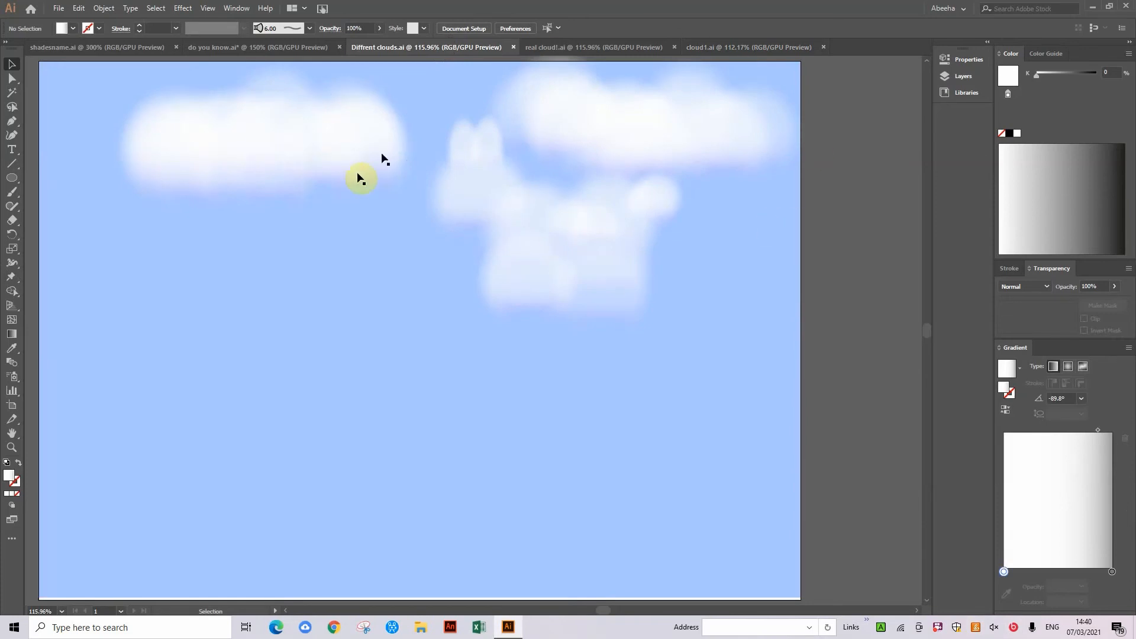
{"action": "left_click", "coordinate": [558, 47]}
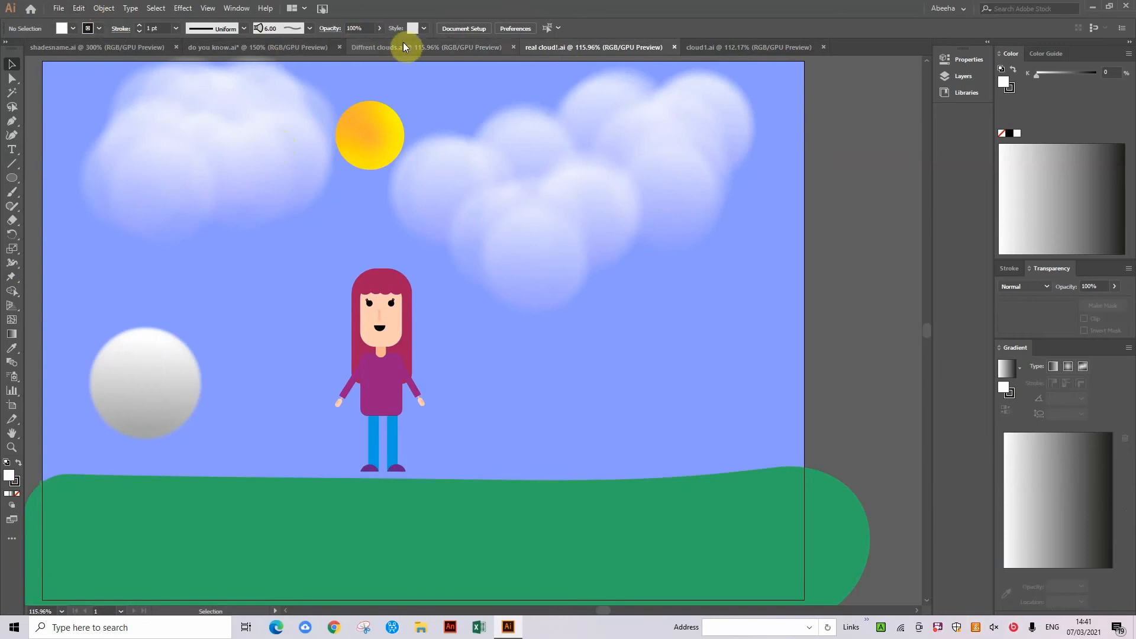
{"action": "left_click", "coordinate": [705, 47]}
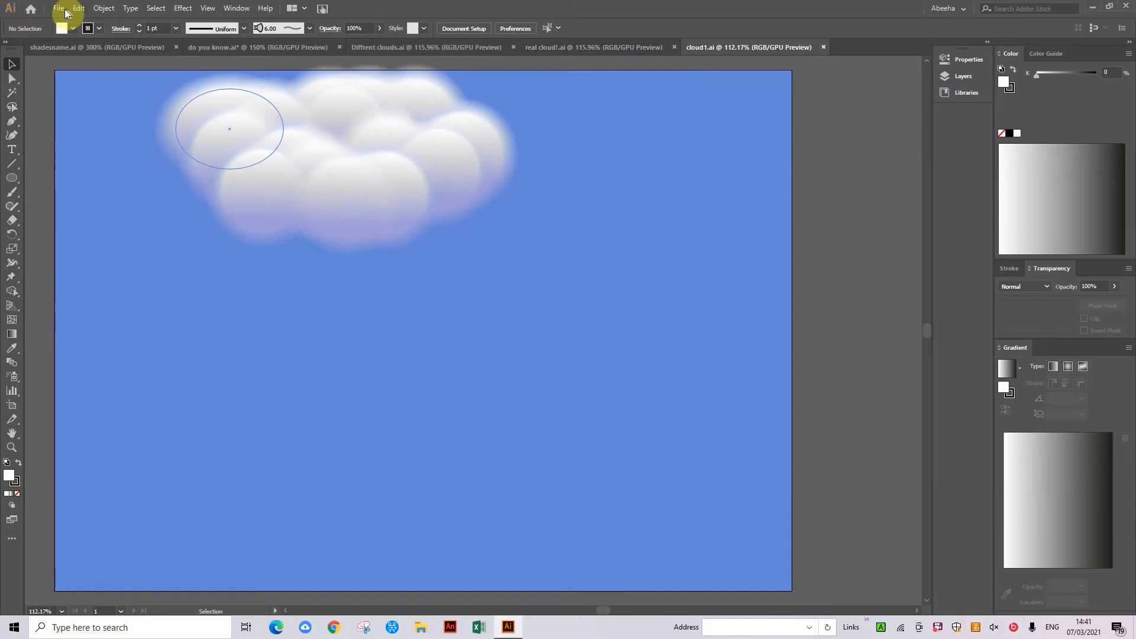
Create a new landscape A4 document, 841.89 × 595.276 pt, in RGB colour mode.
{"action": "left_click", "coordinate": [64, 11]}
{"action": "left_click", "coordinate": [95, 23]}
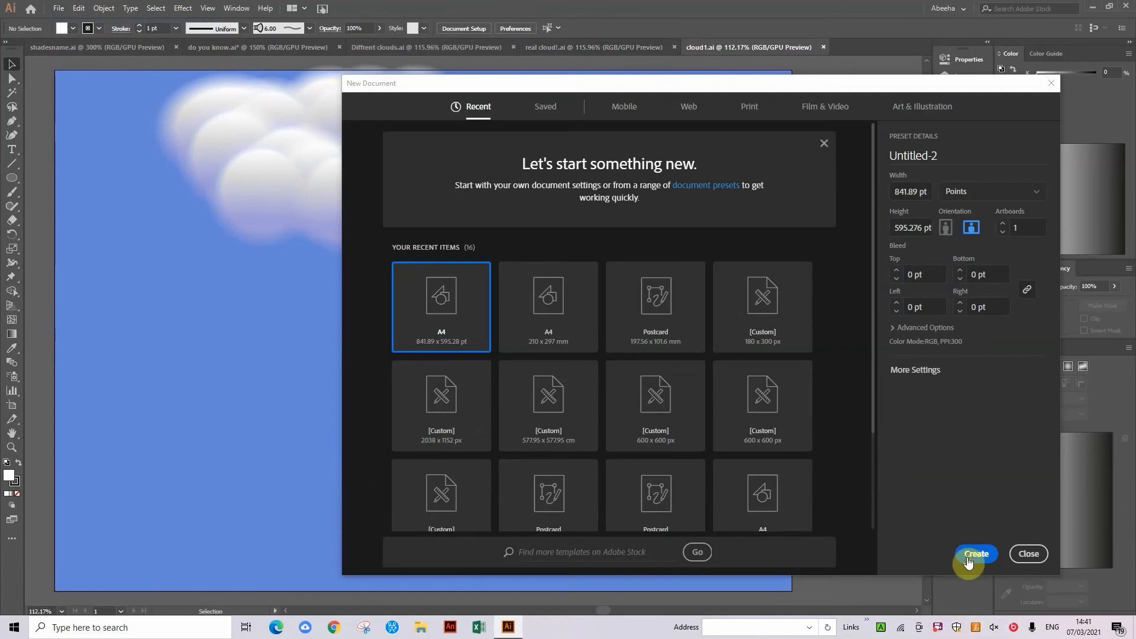
{"action": "left_click", "coordinate": [974, 554]}
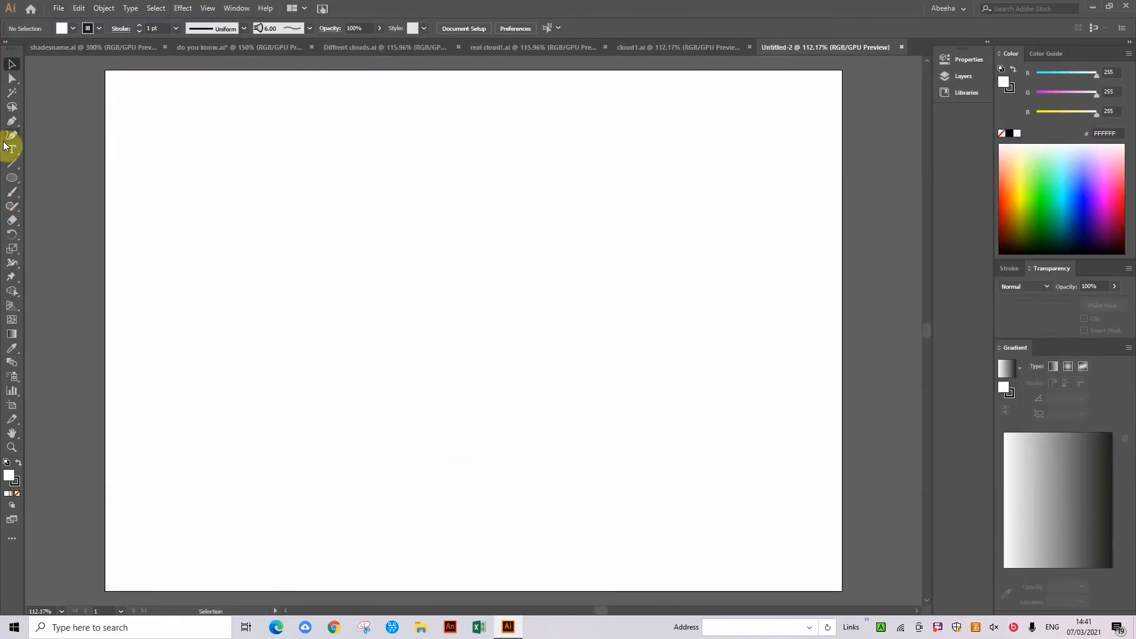
Draw a background rectangle that covers the whole artboard, 841.89 × 595.276 pt.
{"action": "left_click", "coordinate": [13, 179]}
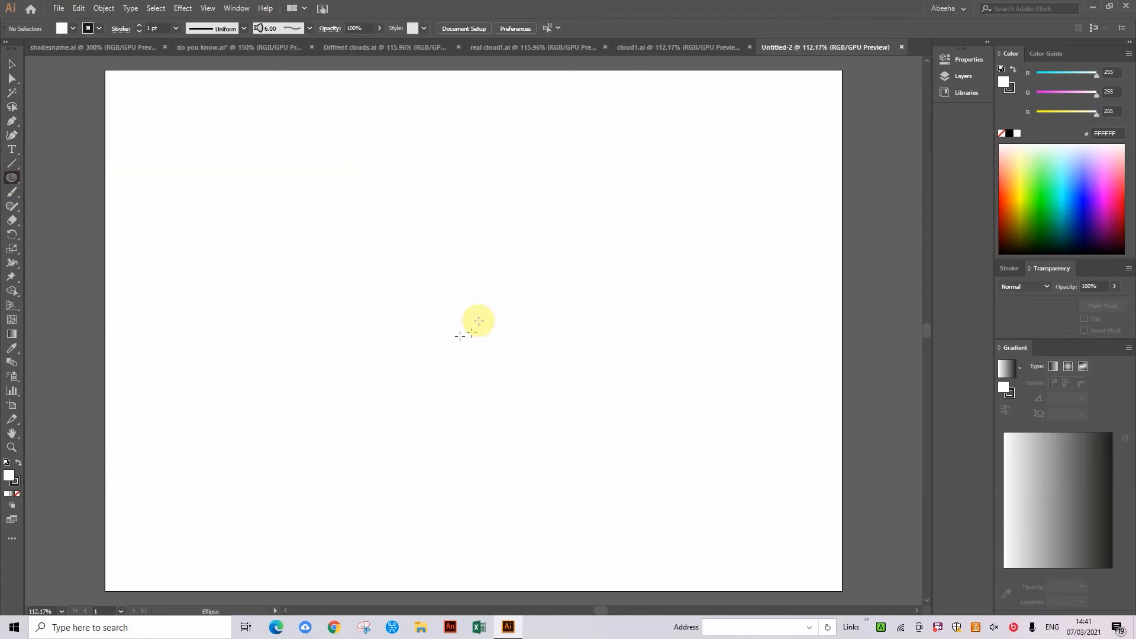
{"action": "left_click", "coordinate": [10, 181]}
{"action": "left_click", "coordinate": [66, 178]}
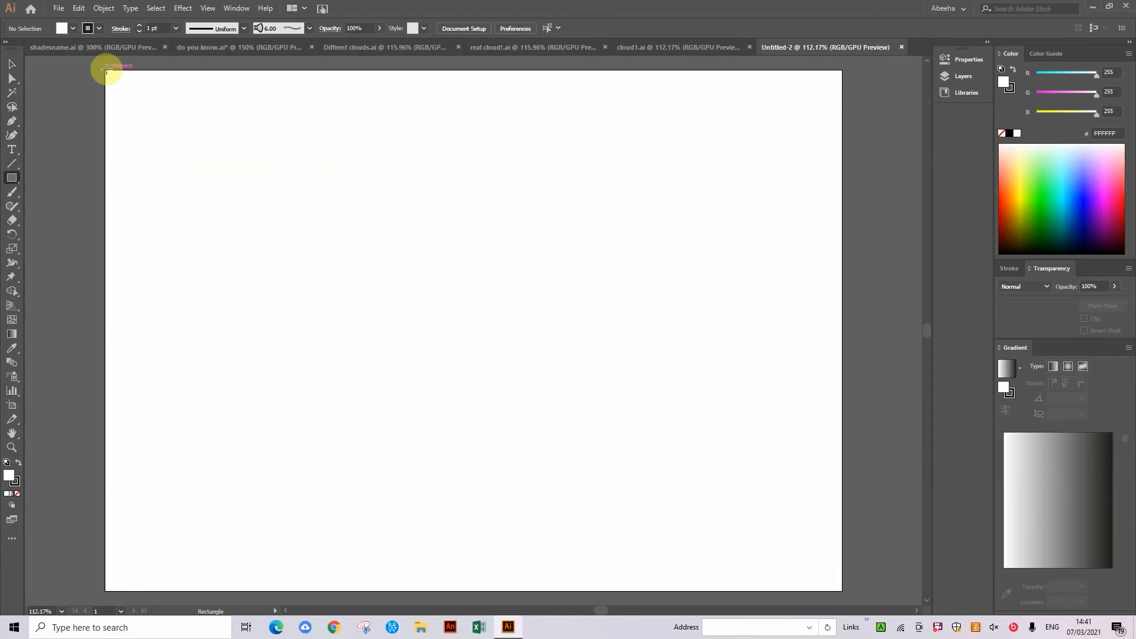
{"action": "left_click_drag", "start_coordinate": [106, 70], "coordinate": [842, 591]}
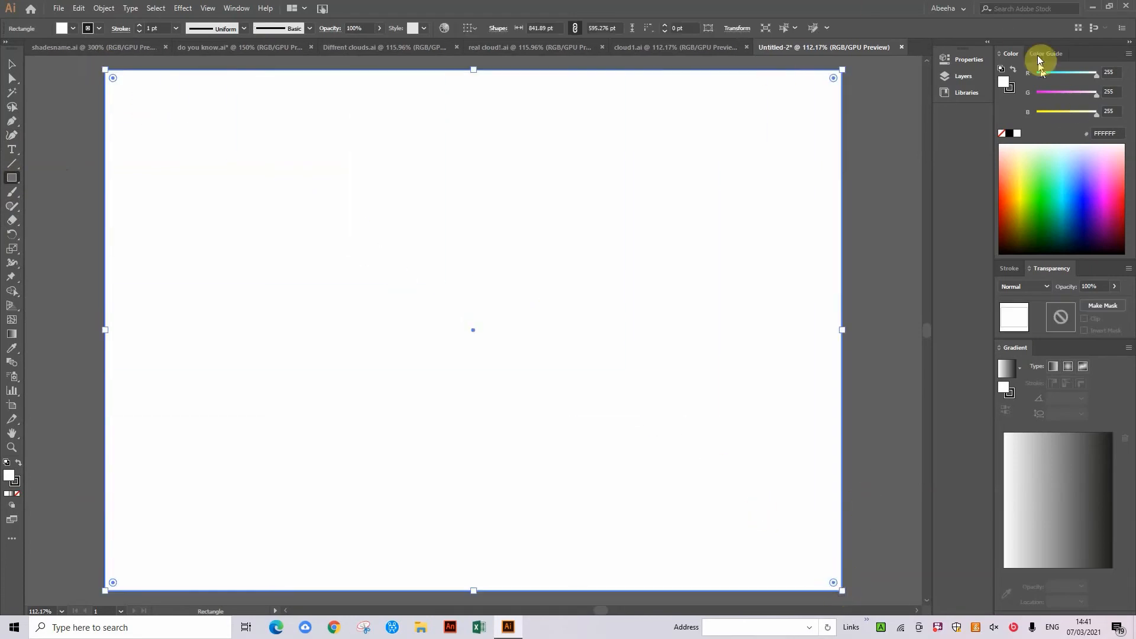
Fill the background rectangle with pale lavender blue, R 196, G 191, B 255.
{"action": "left_click", "coordinate": [1084, 72]}
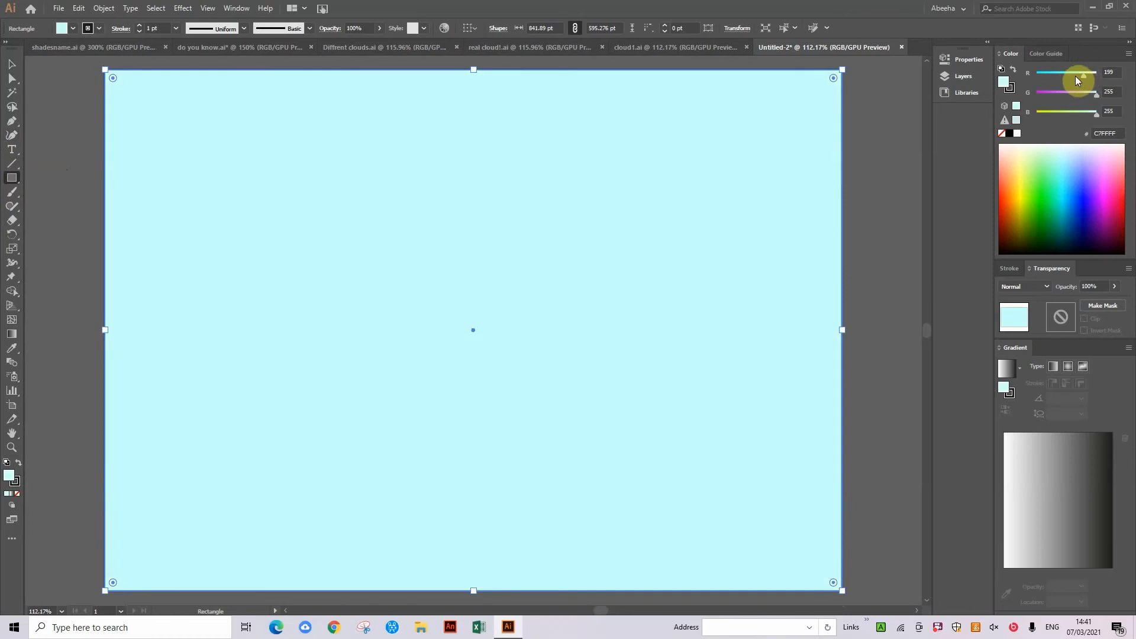
{"action": "left_click", "coordinate": [1064, 72]}
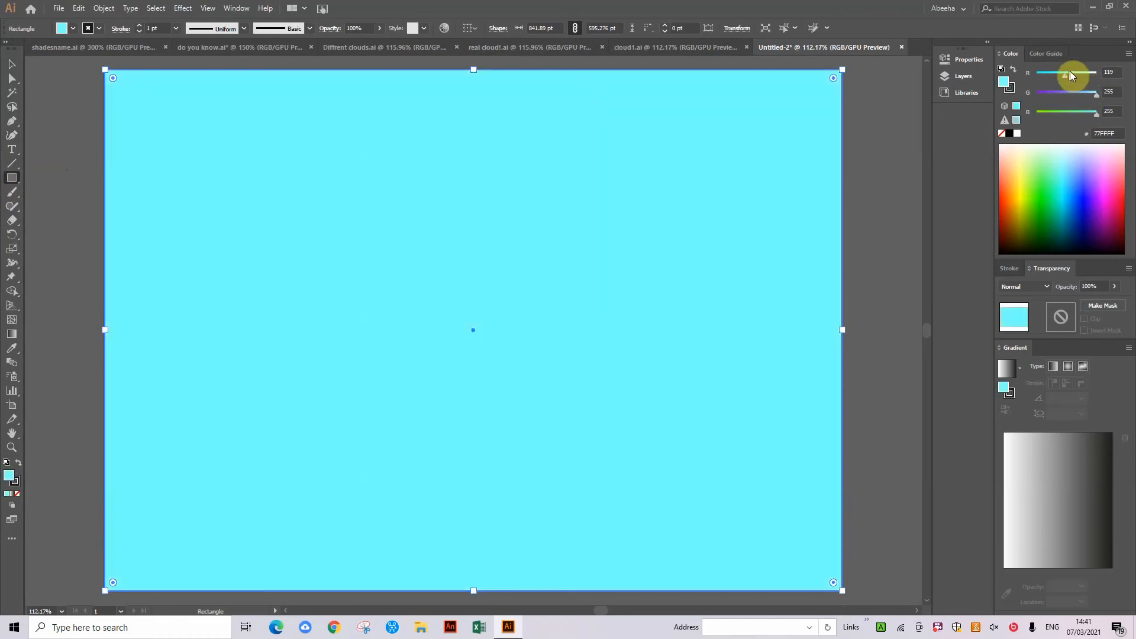
{"action": "left_click", "coordinate": [1083, 72]}
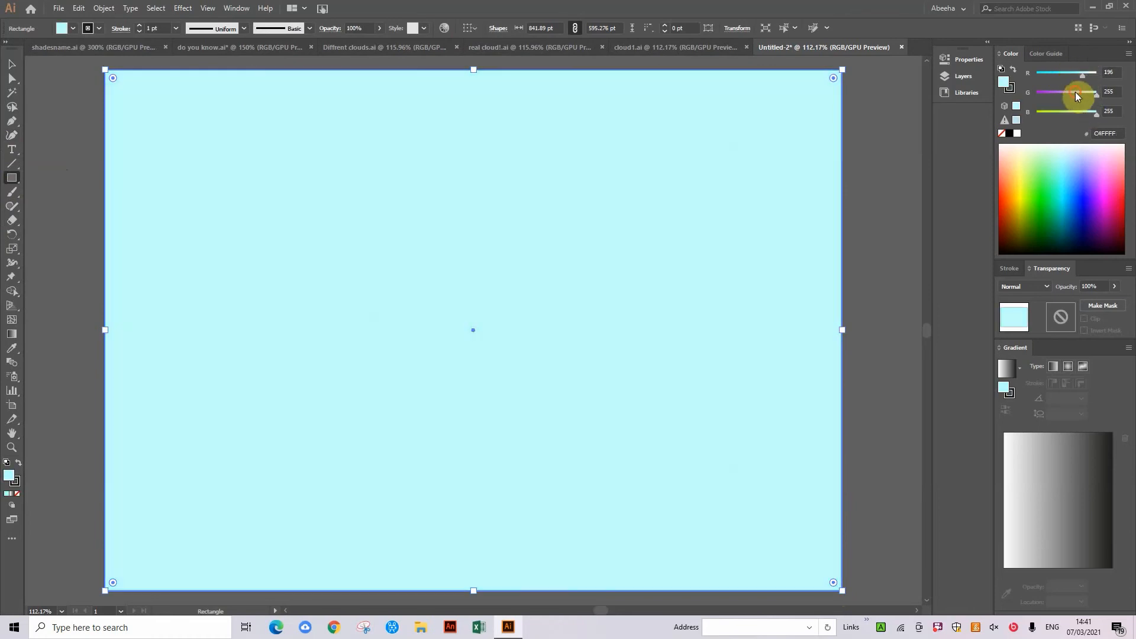
{"action": "left_click", "coordinate": [1075, 91]}
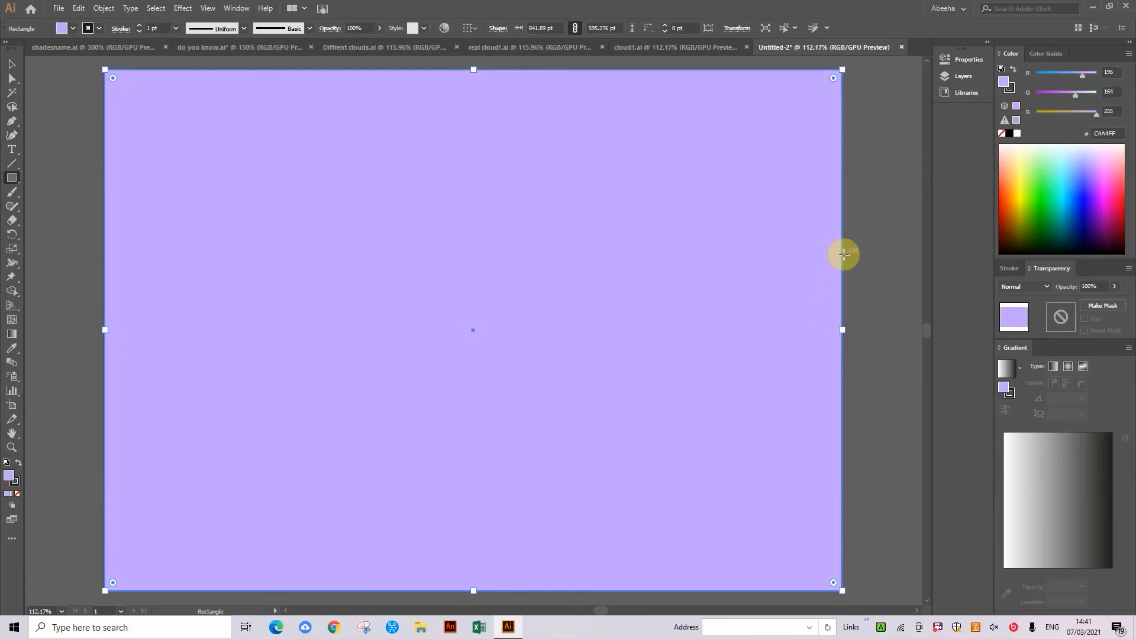
{"action": "left_click", "coordinate": [1082, 92]}
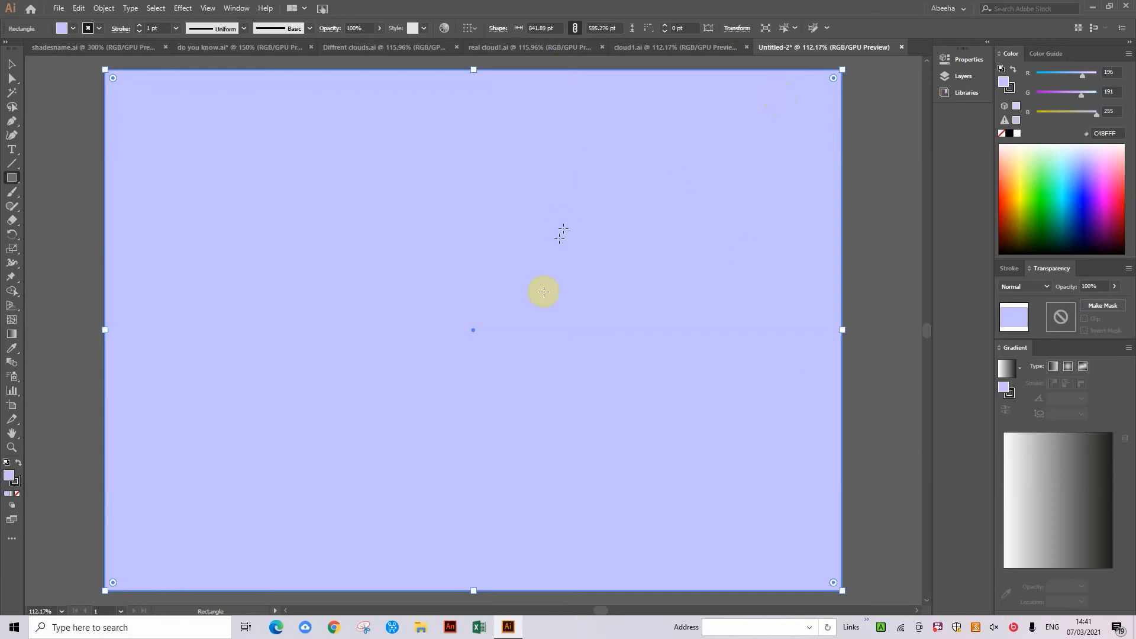
Lock the background rectangle and unlock it again.
{"action": "key", "text": "v"}
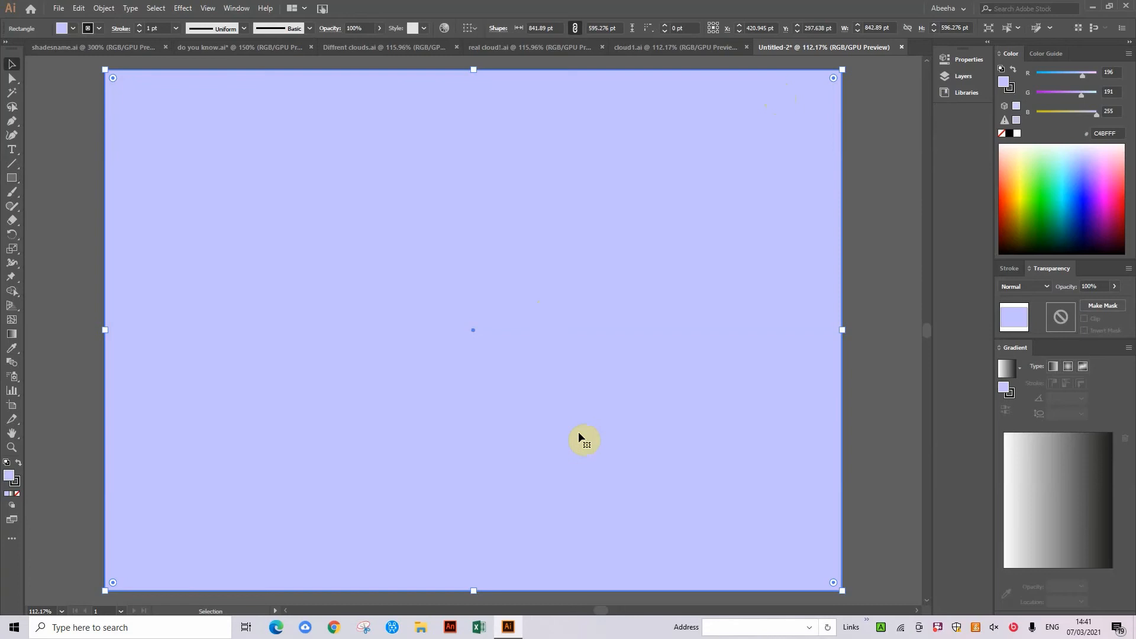
{"action": "key", "text": "ctrl+2"}
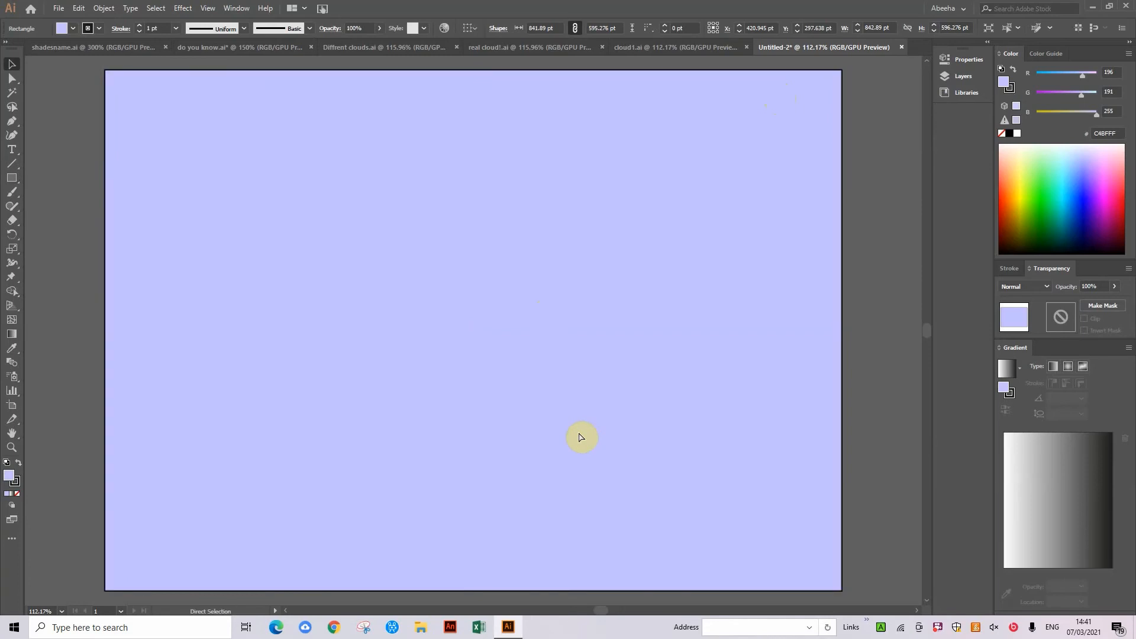
{"action": "left_click_drag", "start_coordinate": [66, 168], "coordinate": [127, 211]}
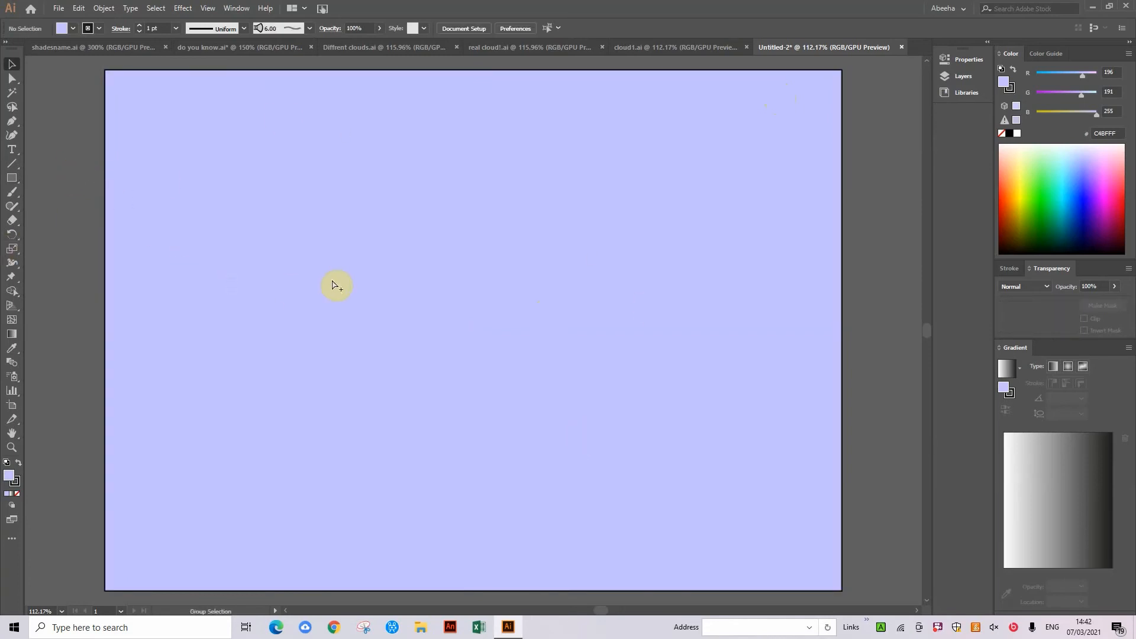
{"action": "key", "text": "ctrl+alt+2"}
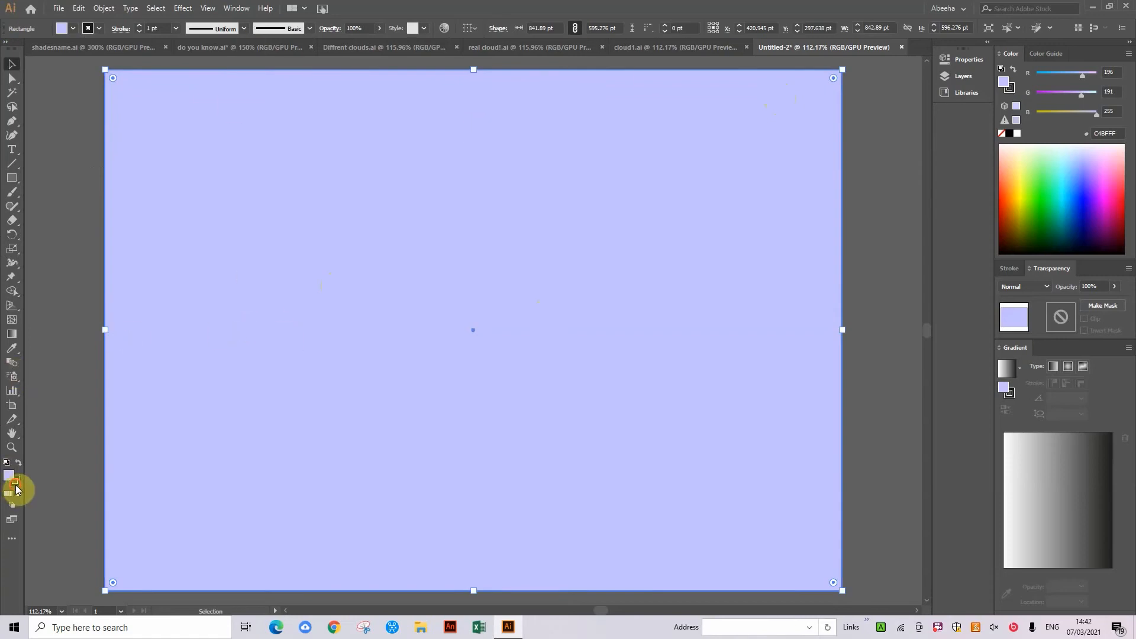
Remove the background rectangle's stroke and arrange the drawing tools in two columns, leaving nothing selected.
{"action": "left_click", "coordinate": [16, 484]}
{"action": "left_click", "coordinate": [18, 495]}
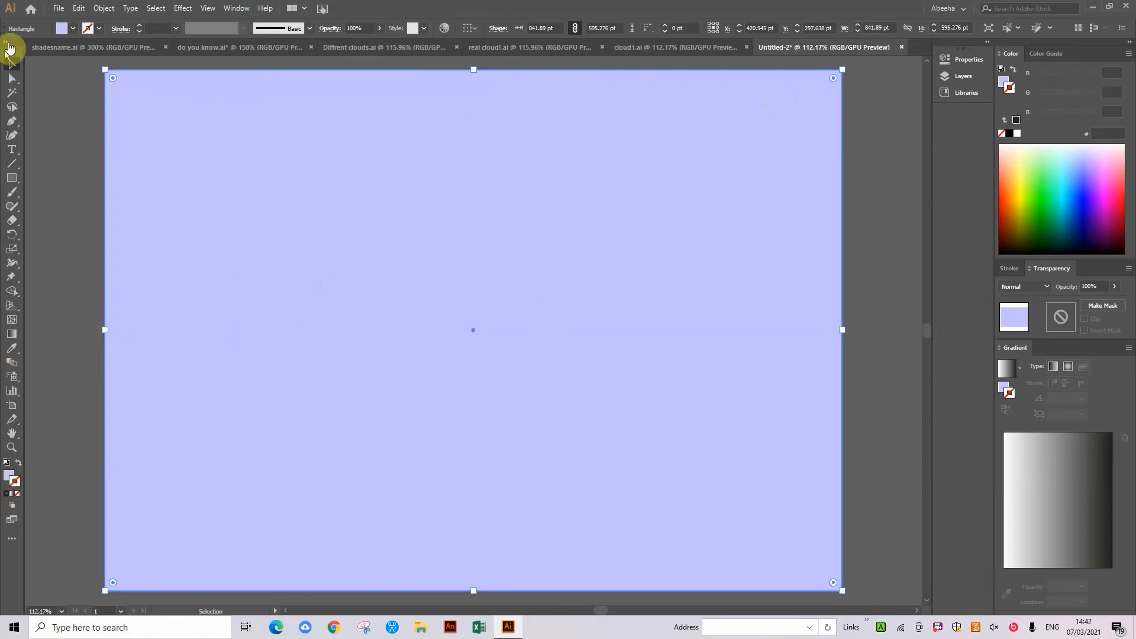
{"action": "left_click", "coordinate": [7, 44]}
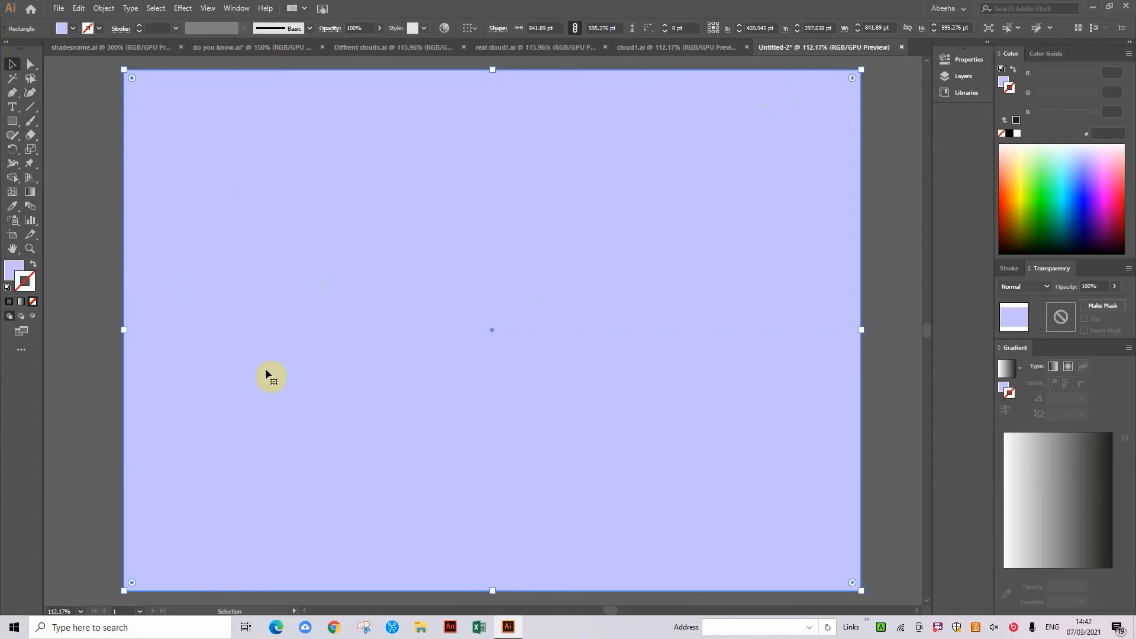
{"action": "key", "text": "ctrl+shift+a"}
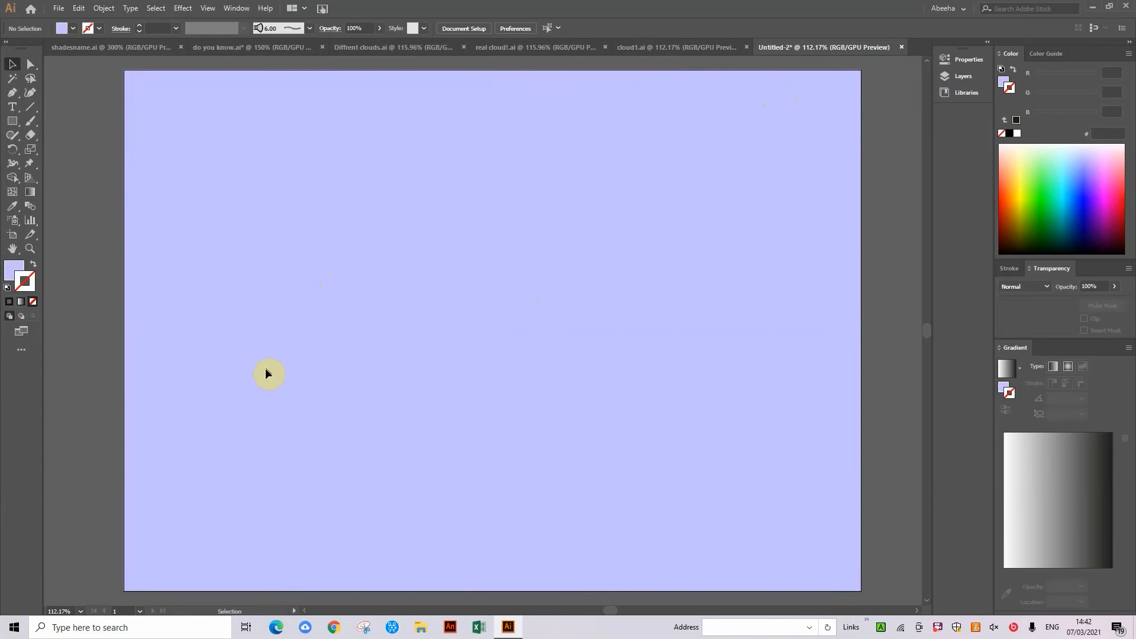
{"action": "left_click", "coordinate": [87, 119]}
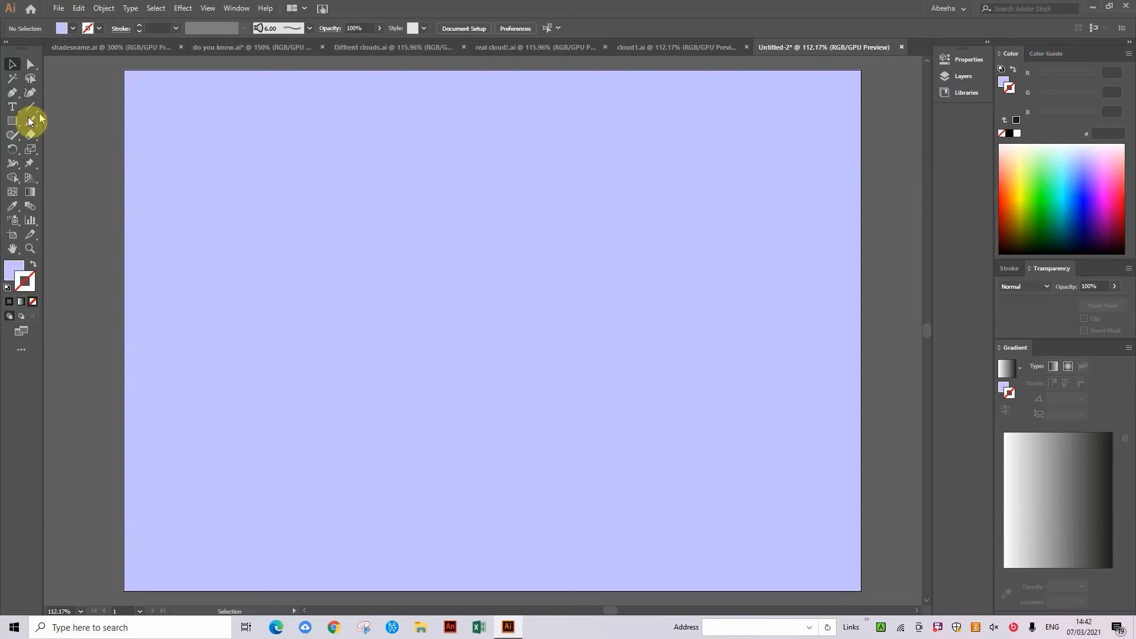
Draw a circle about 130 pt in diameter with the Ellipse tool and place it slightly above the artboard's centre.
{"action": "left_click_drag", "start_coordinate": [12, 120], "coordinate": [64, 164]}
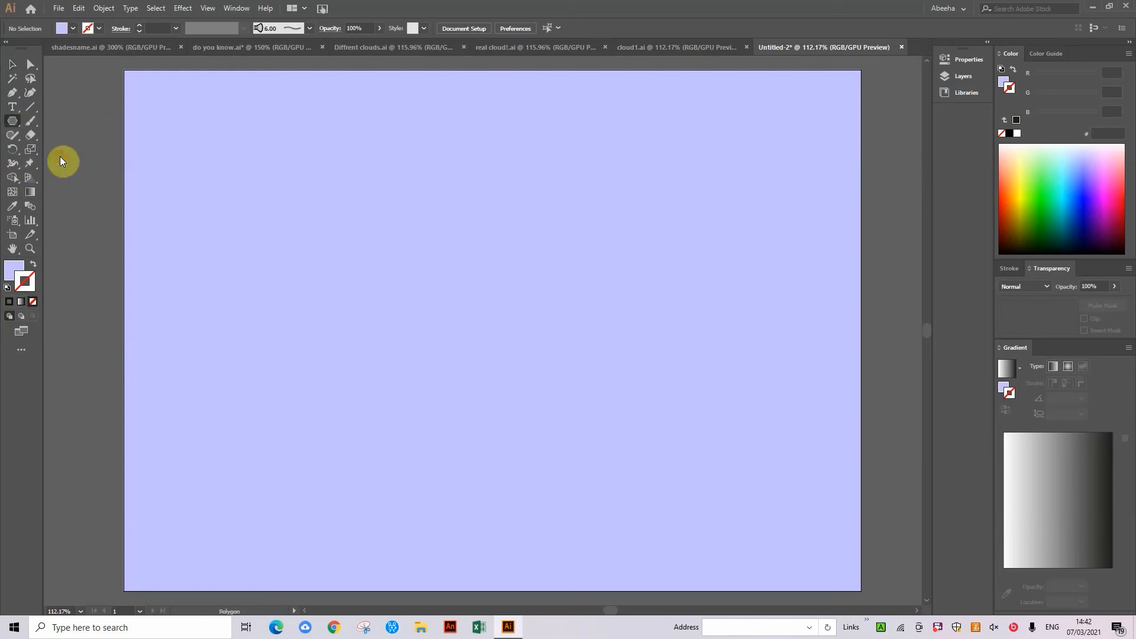
{"action": "left_click_drag", "start_coordinate": [9, 128], "coordinate": [57, 149]}
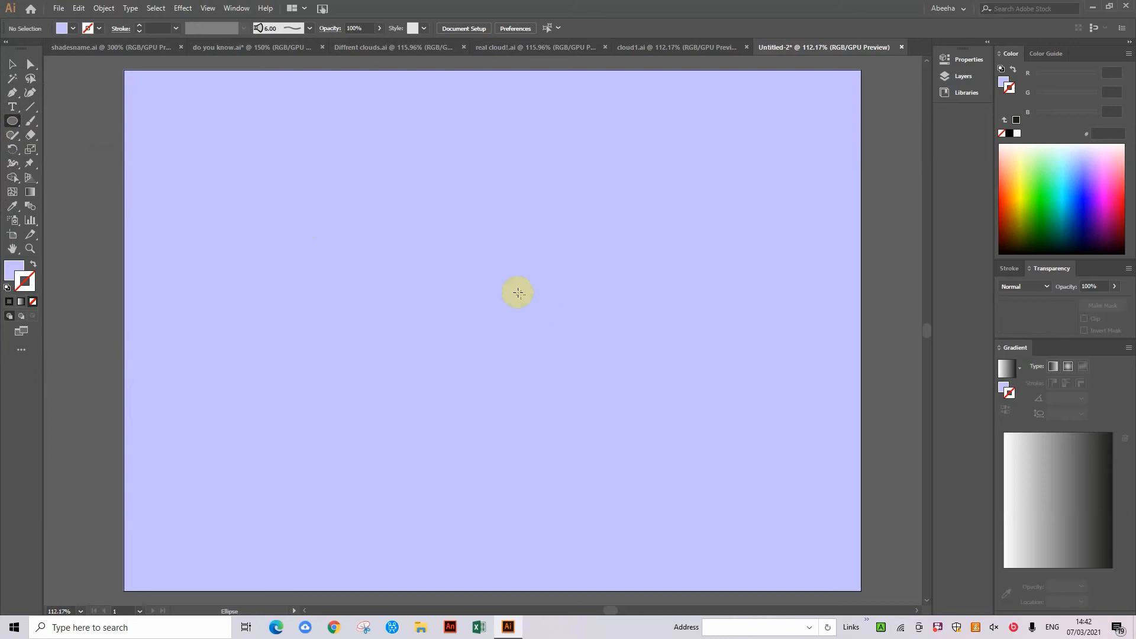
{"action": "left_click_drag", "start_coordinate": [497, 272], "coordinate": [591, 386]}
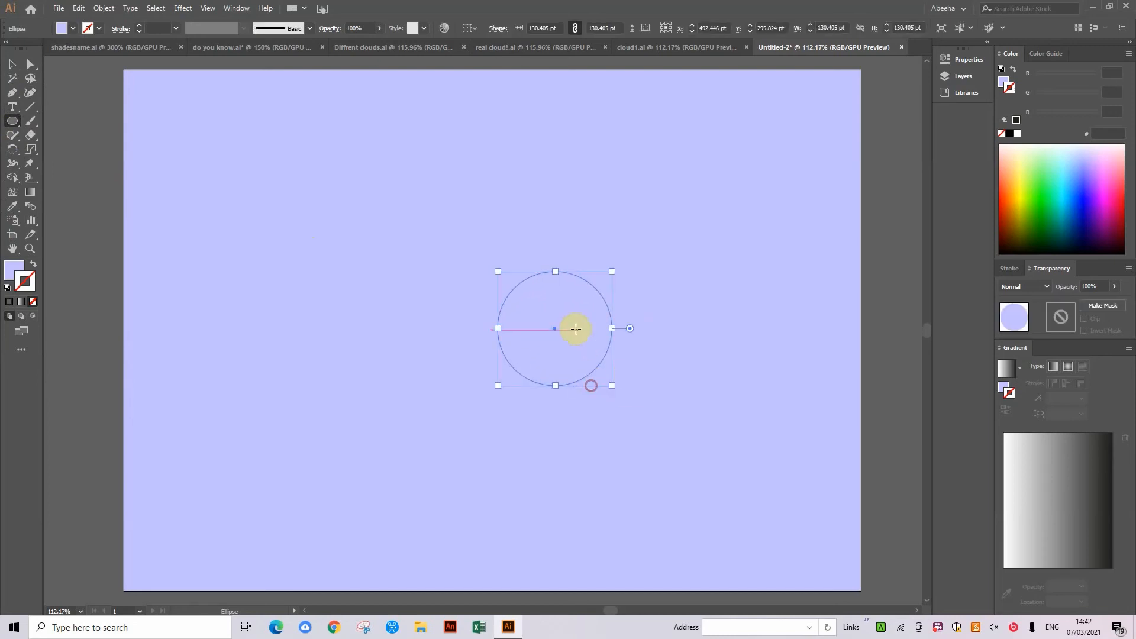
{"action": "left_click_drag", "start_coordinate": [556, 331], "coordinate": [470, 297]}
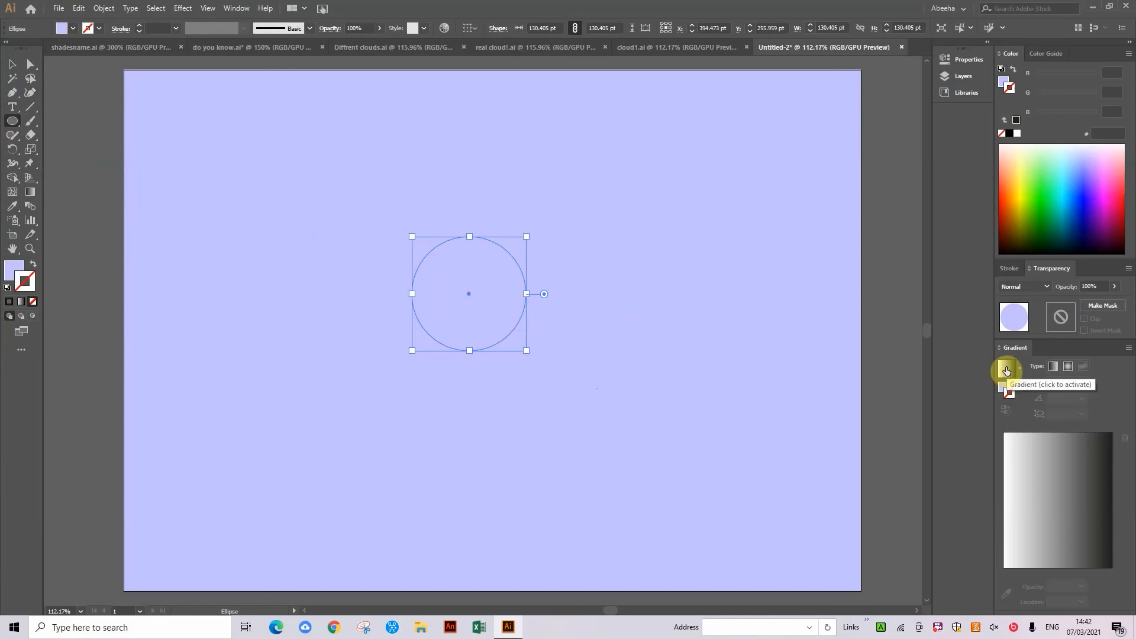
Apply the white-to-black linear gradient to the circle's fill, keep its stroke at none and activate the Gradient tool.
{"action": "left_click", "coordinate": [1006, 368]}
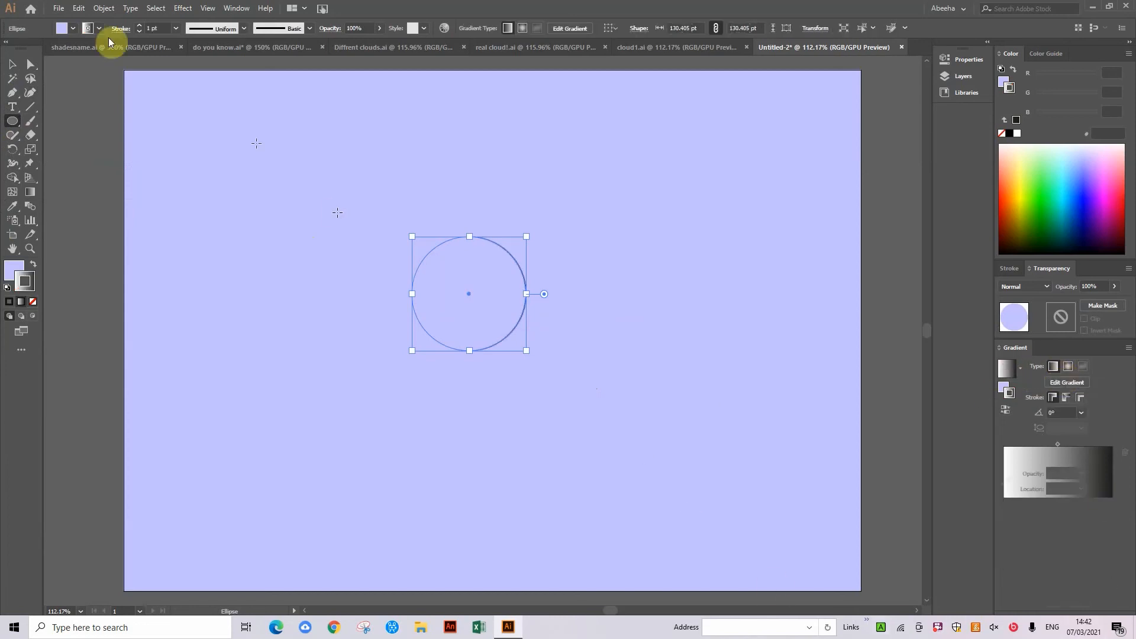
{"action": "left_click", "coordinate": [30, 194]}
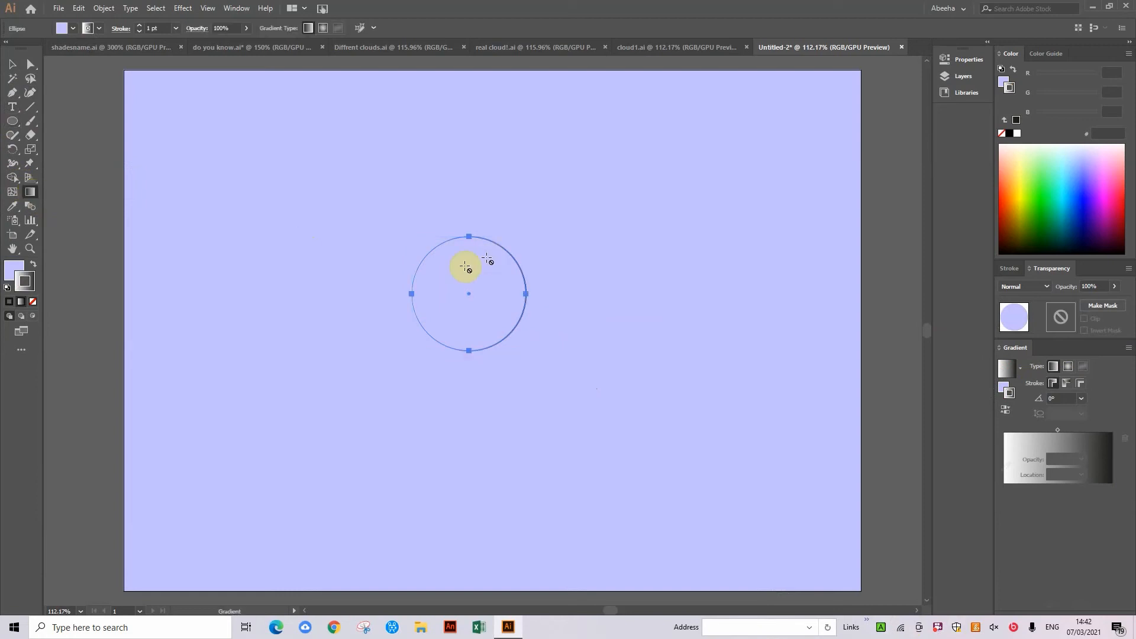
{"action": "left_click", "coordinate": [33, 302]}
{"action": "left_click", "coordinate": [12, 272]}
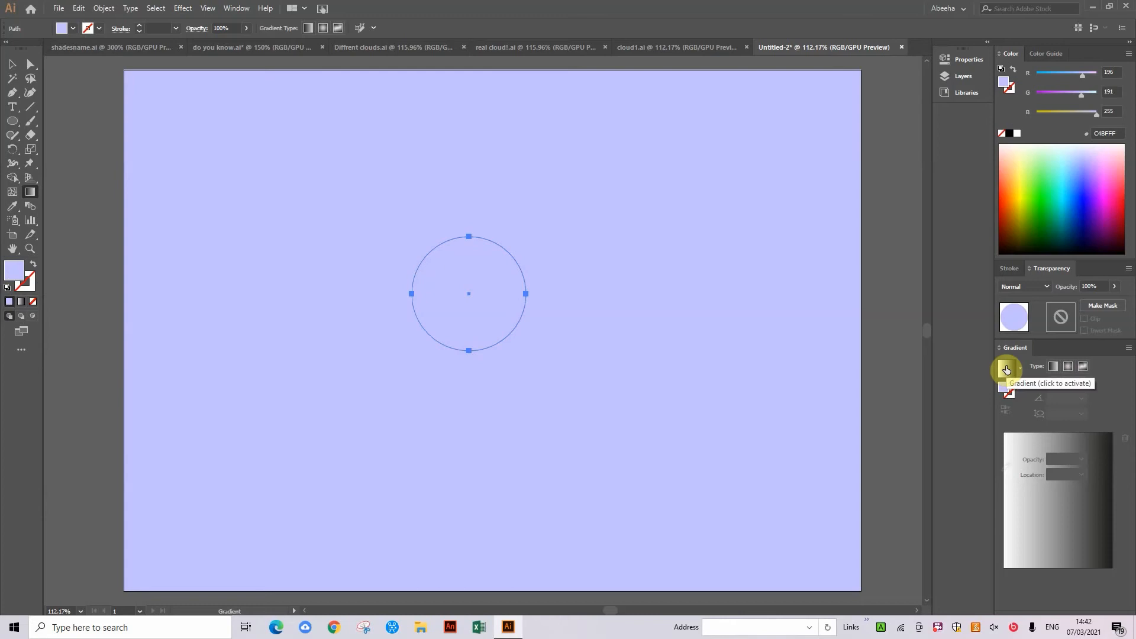
{"action": "left_click", "coordinate": [1008, 369]}
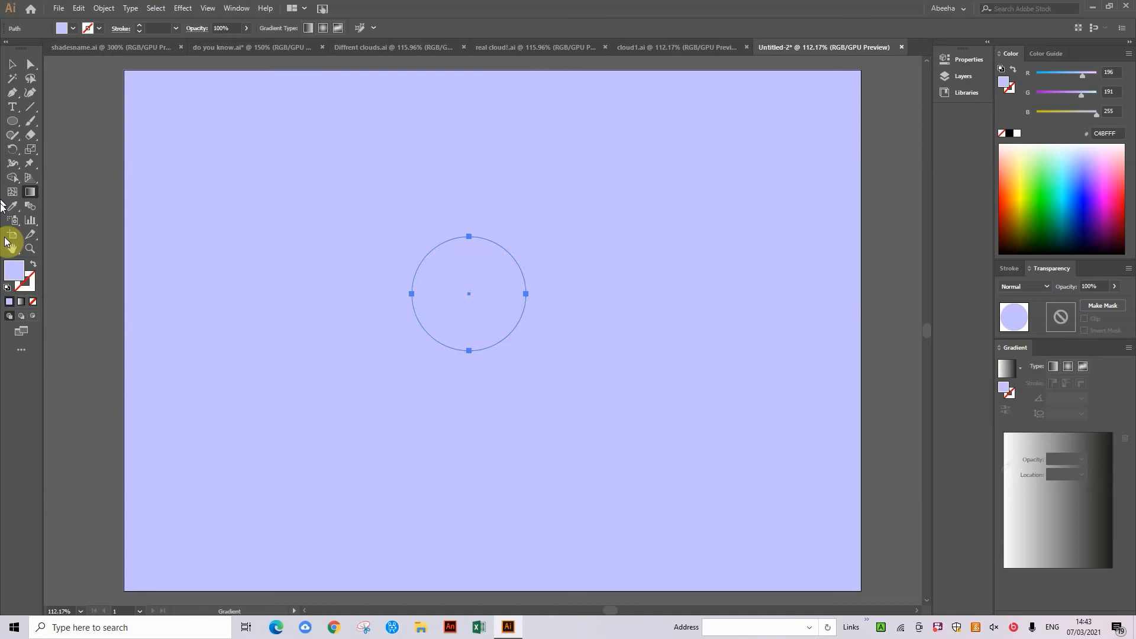
{"action": "left_click", "coordinate": [20, 289]}
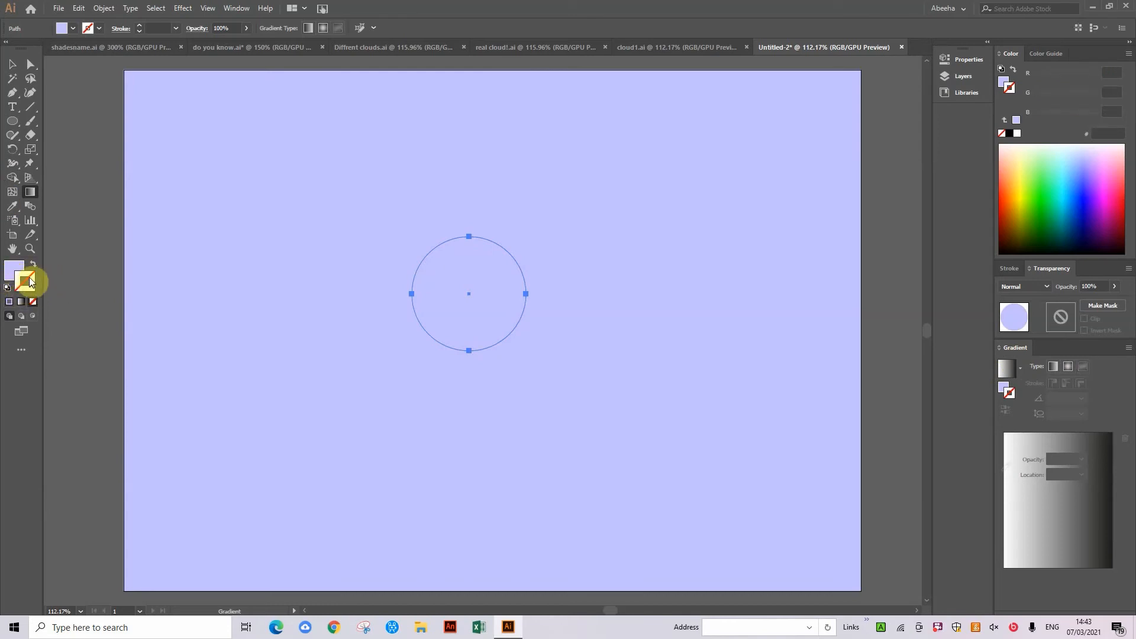
{"action": "left_click", "coordinate": [5, 271]}
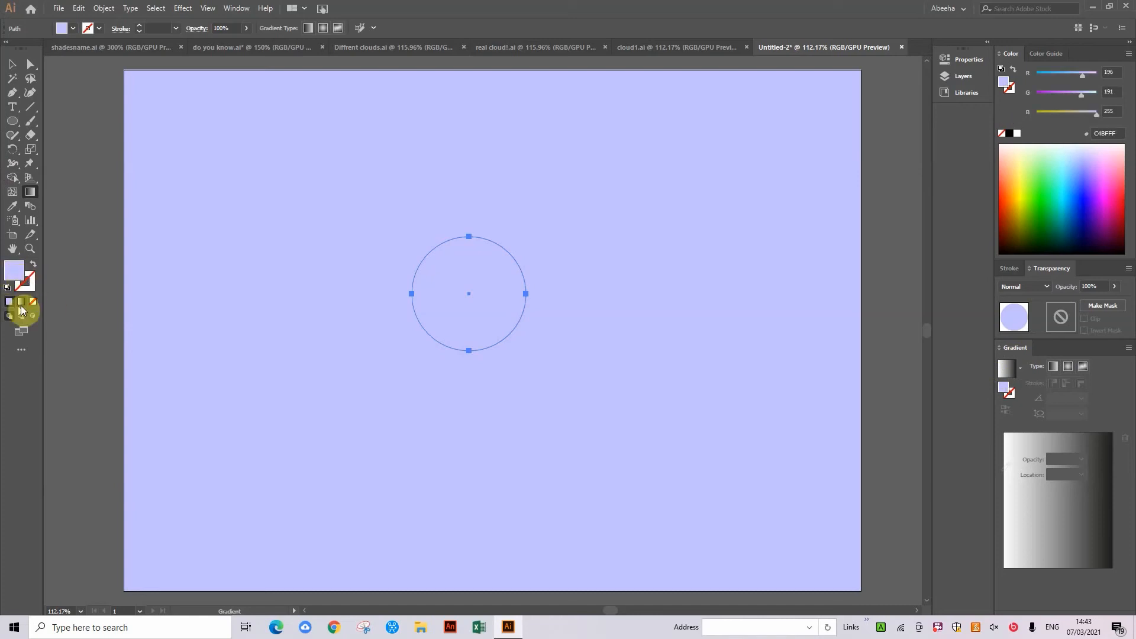
{"action": "left_click", "coordinate": [1007, 373]}
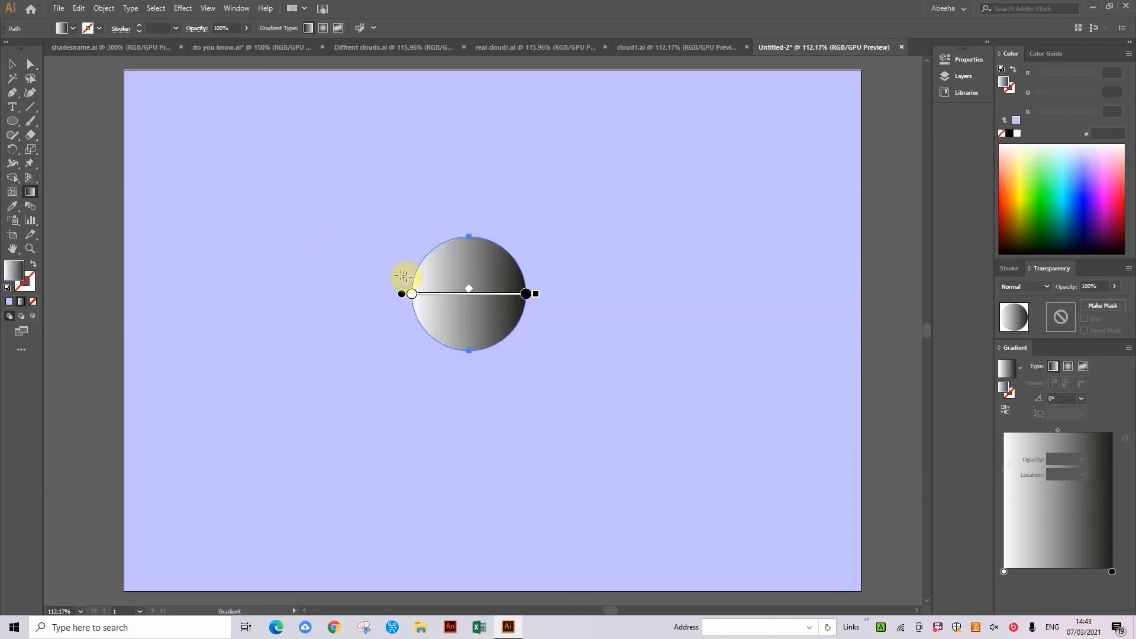
Turn the circle's gradient nearly vertical, about -88.6°, running from white at the circle's upper edge to black at its lower edge.
{"action": "left_click_drag", "start_coordinate": [474, 250], "coordinate": [476, 370]}
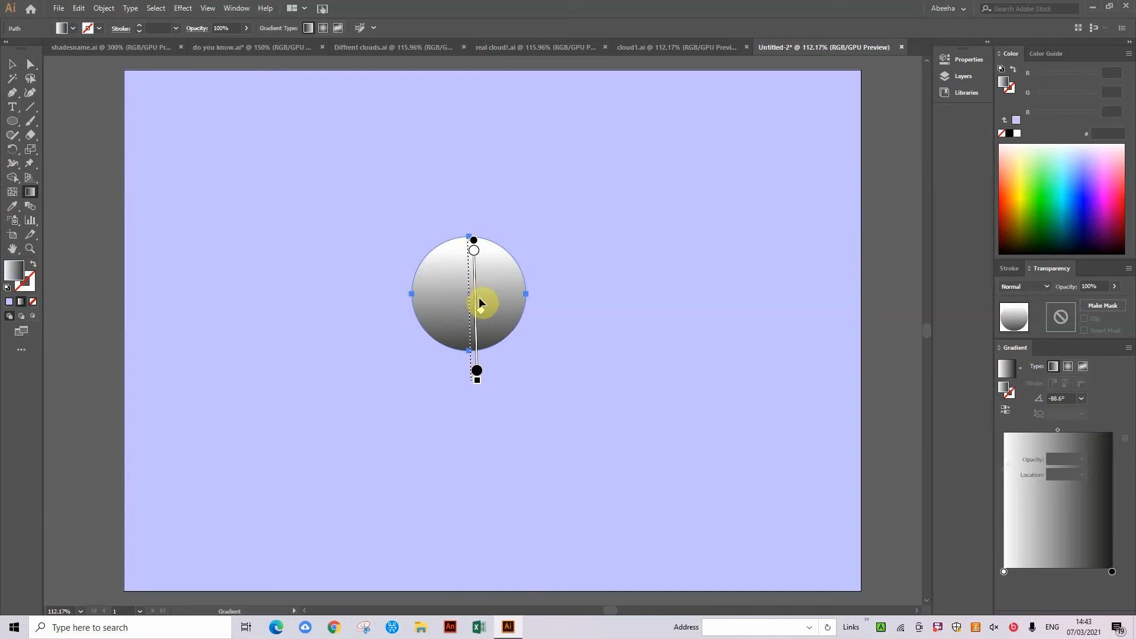
{"action": "left_click_drag", "start_coordinate": [475, 299], "coordinate": [469, 287]}
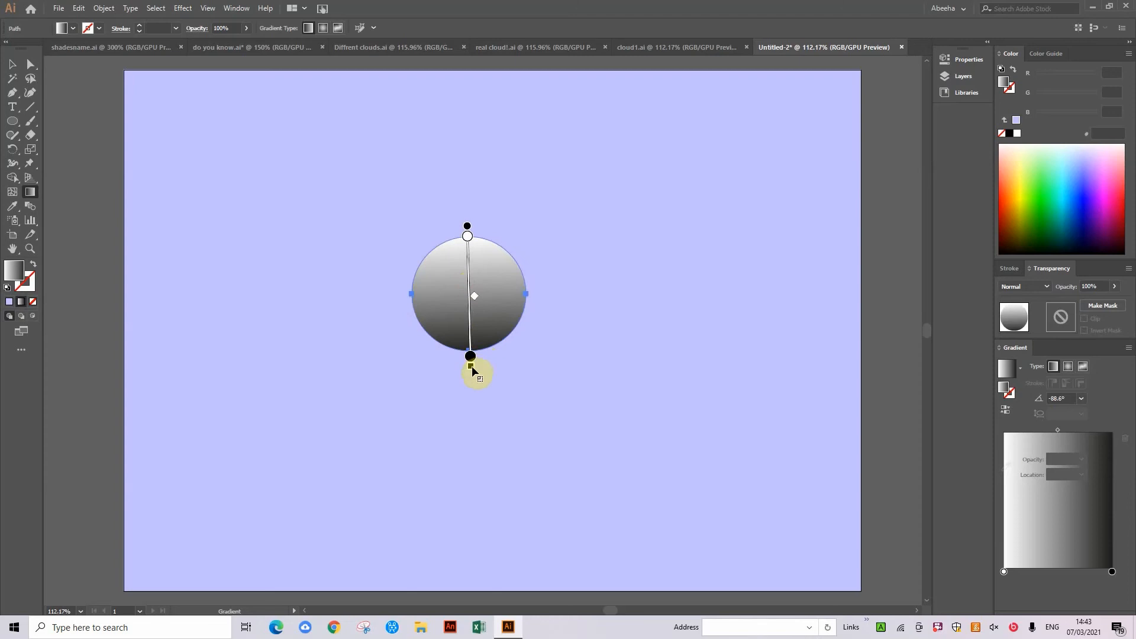
{"action": "left_click_drag", "start_coordinate": [469, 368], "coordinate": [467, 370]}
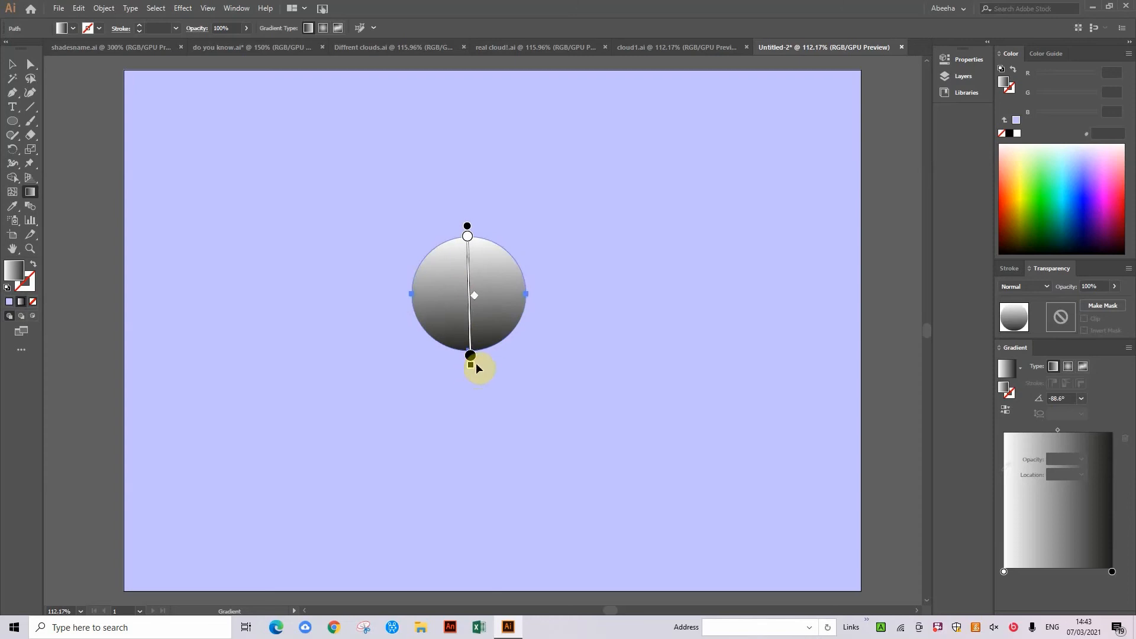
Straighten the circle's gradient to about -89.8° and change its black end stop to 50% K grey.
{"action": "left_click_drag", "start_coordinate": [470, 371], "coordinate": [469, 371]}
{"action": "left_click_drag", "start_coordinate": [470, 312], "coordinate": [469, 311]}
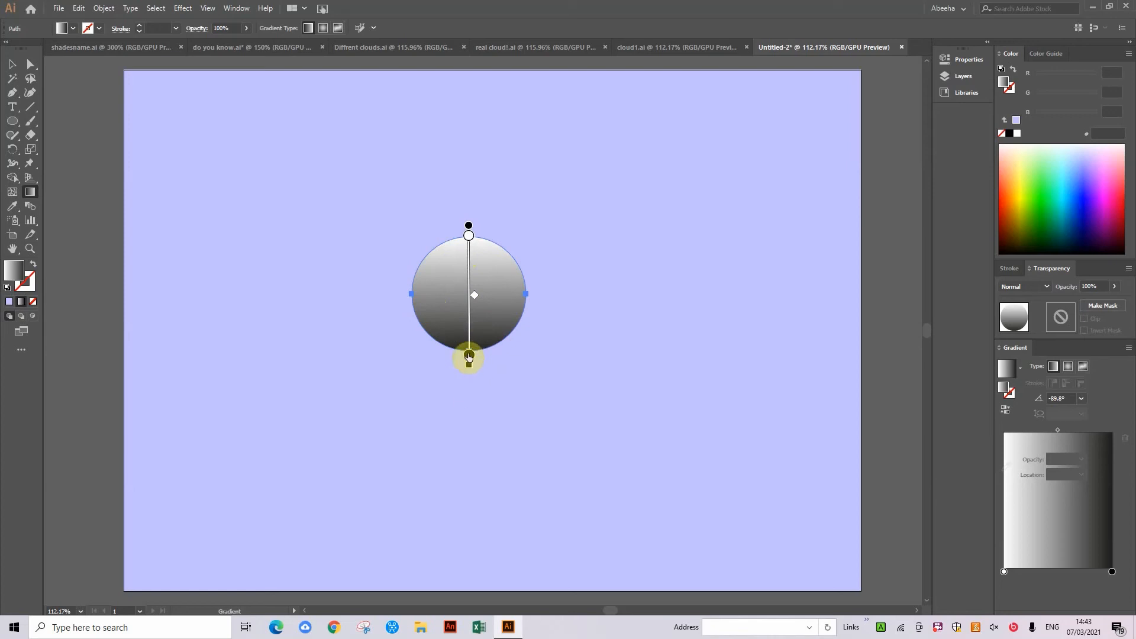
{"action": "left_click", "coordinate": [468, 356]}
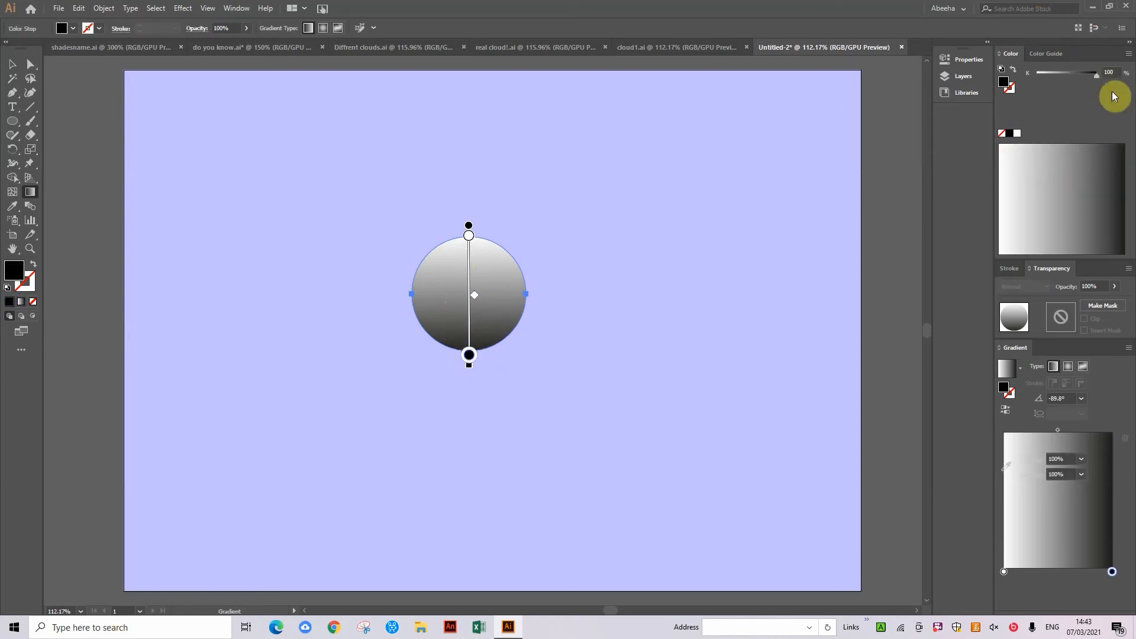
{"action": "left_click", "coordinate": [1113, 72]}
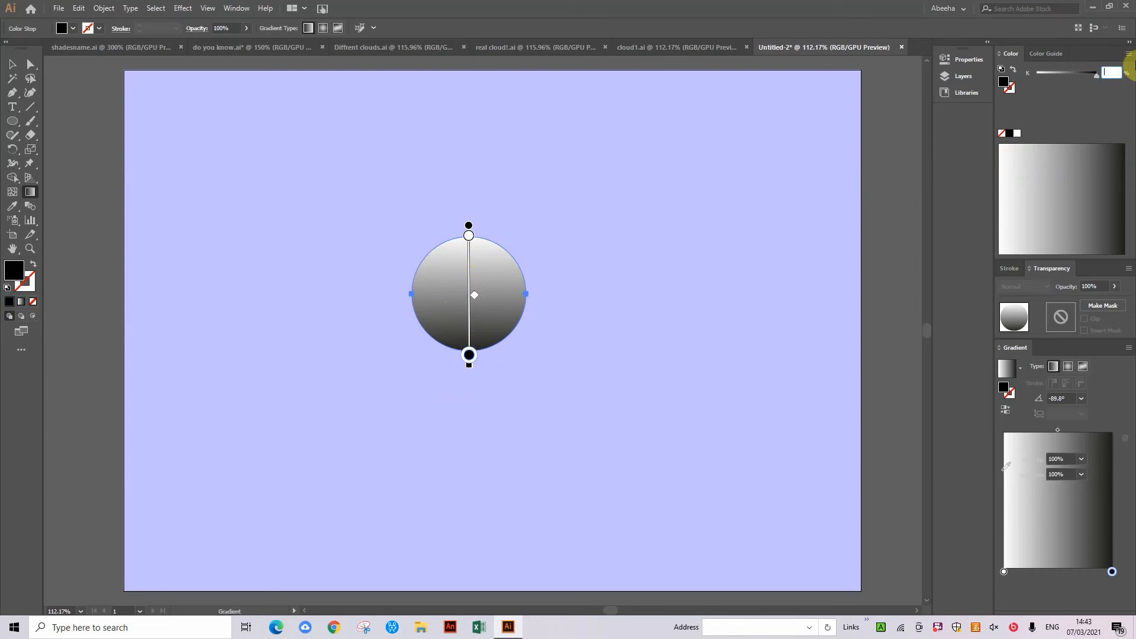
{"action": "key", "text": "Return"}
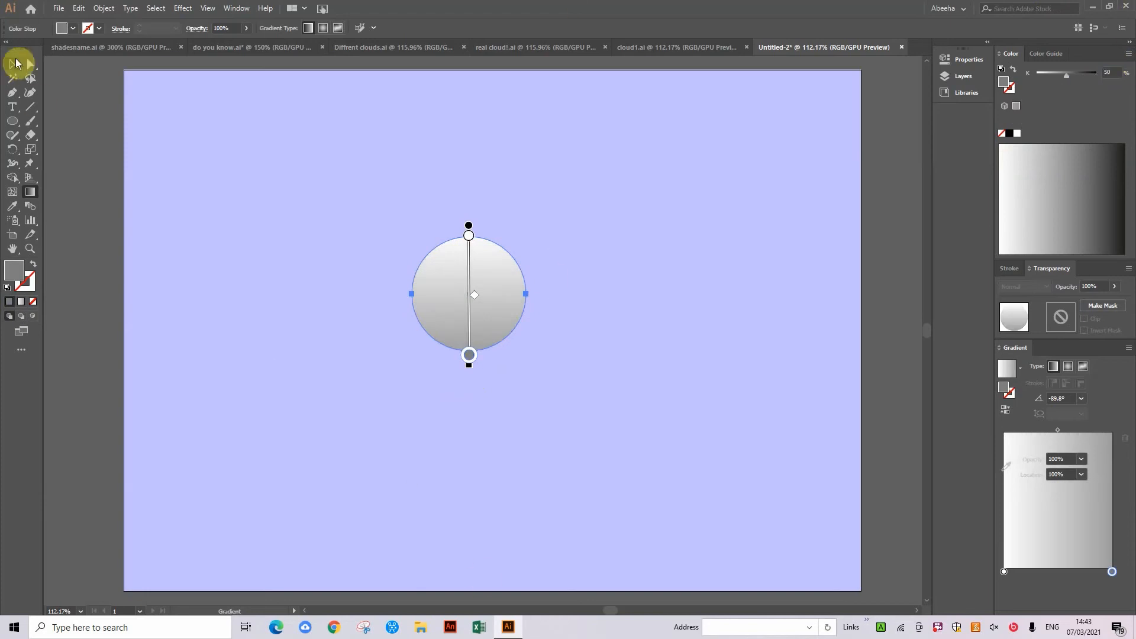
Scale the circle down proportionally to about 93 pt in diameter and move it into the artboard's upper middle area.
{"action": "left_click", "coordinate": [13, 63]}
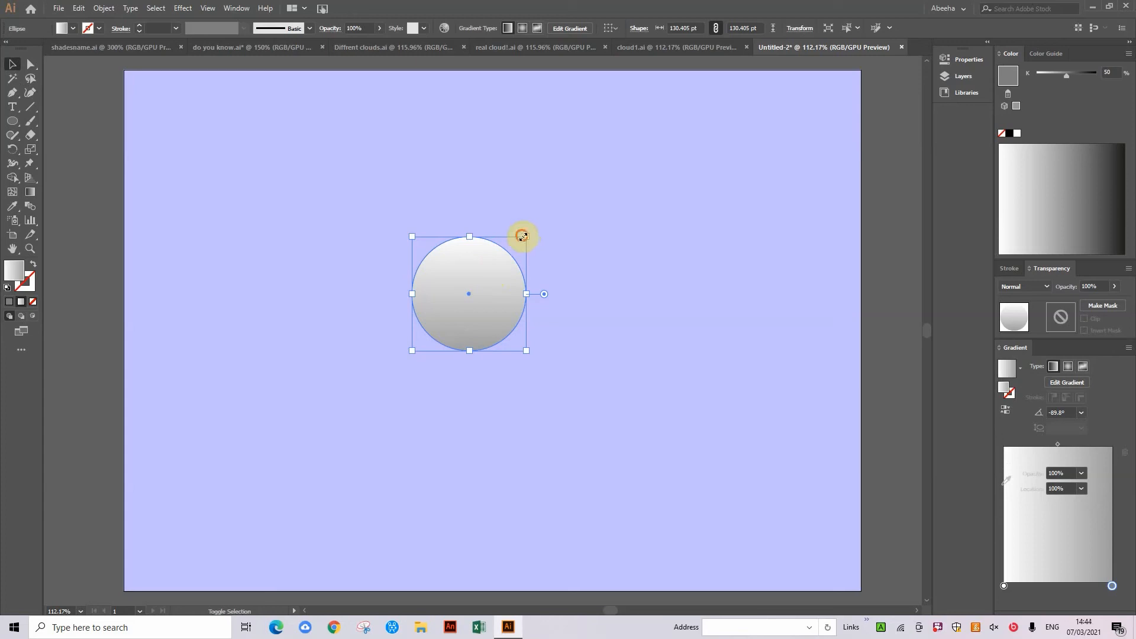
{"action": "left_click_drag", "start_coordinate": [522, 236], "coordinate": [493, 267]}
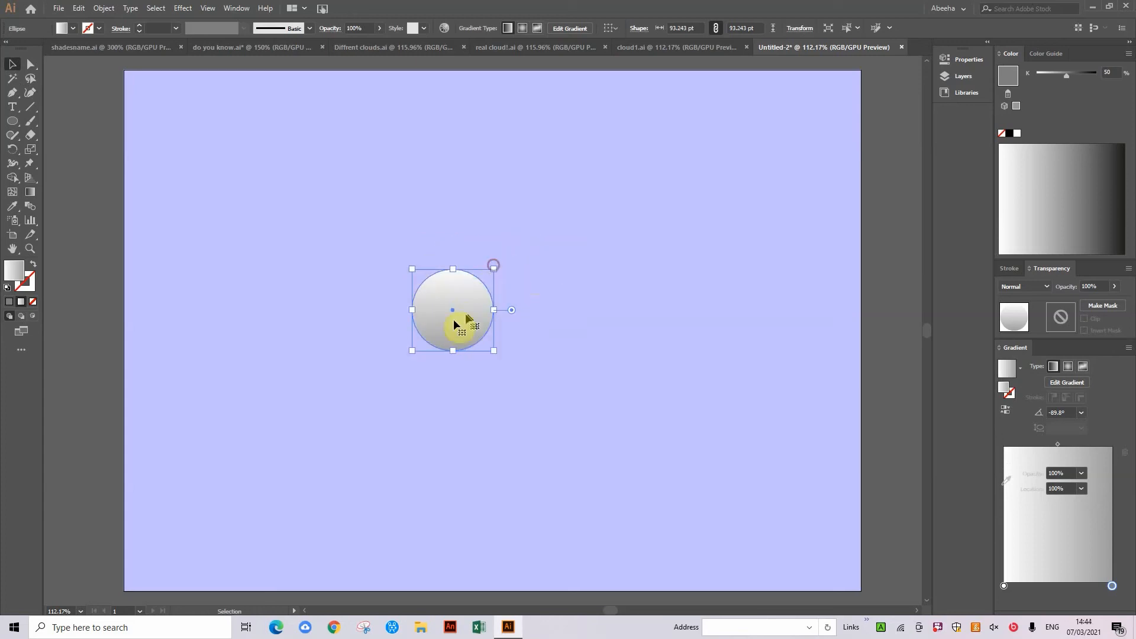
{"action": "left_click_drag", "start_coordinate": [455, 312], "coordinate": [342, 219]}
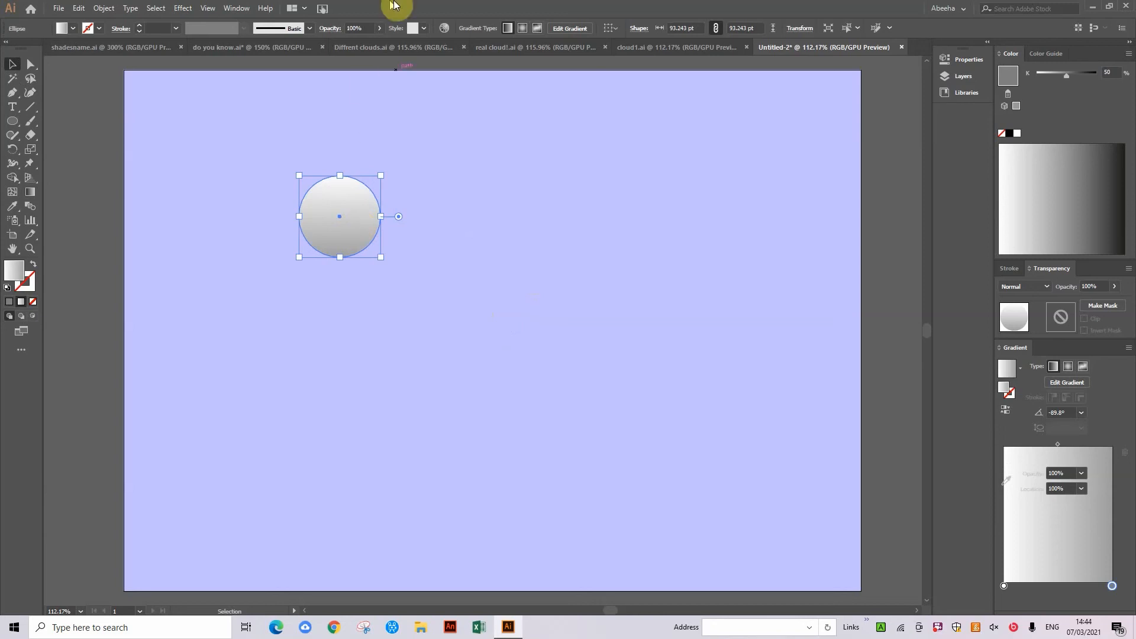
{"action": "left_click_drag", "start_coordinate": [355, 223], "coordinate": [472, 248]}
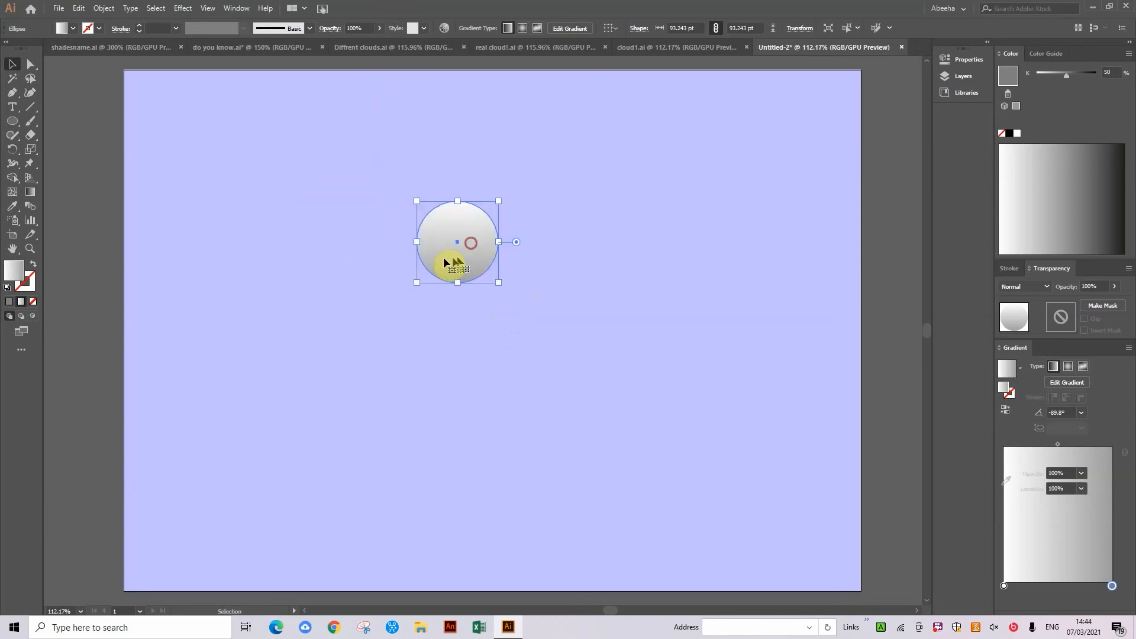
Offset the circle's path by 20 pt with miter joins and a miter limit of 4, previewing the outer circle.
{"action": "left_click", "coordinate": [101, 8]}
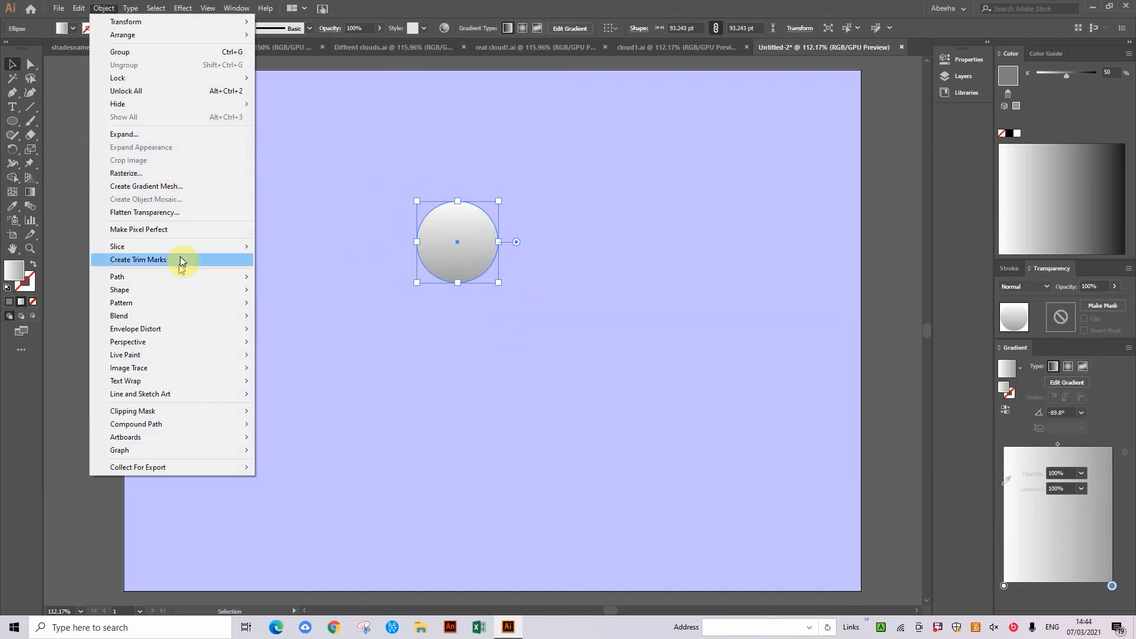
{"action": "mouse_move", "coordinate": [201, 277]}
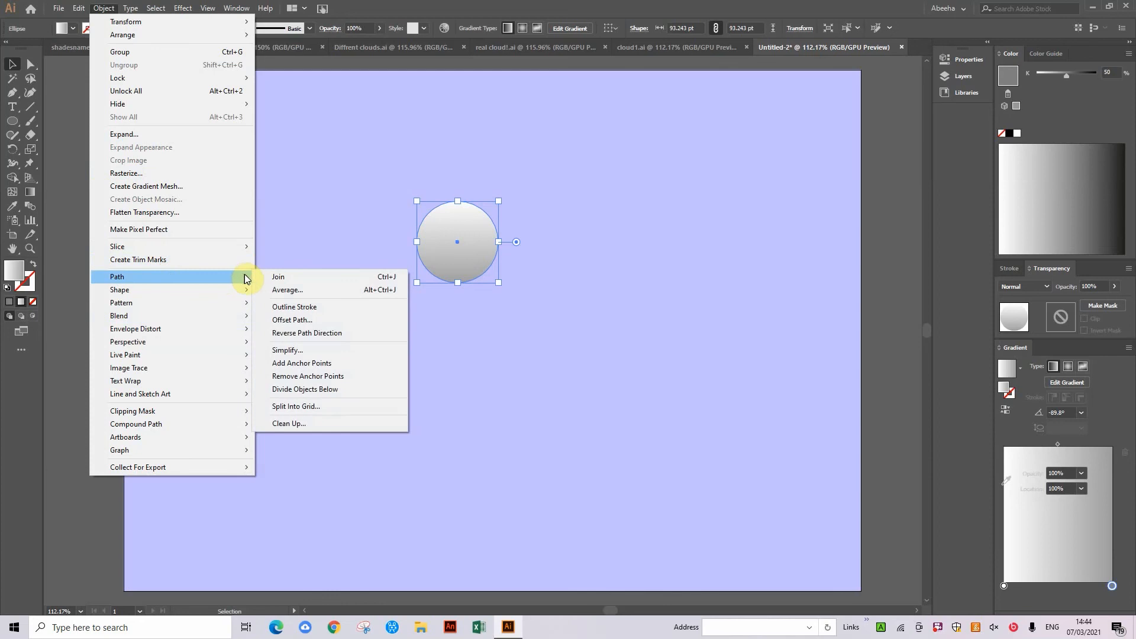
{"action": "left_click", "coordinate": [310, 320]}
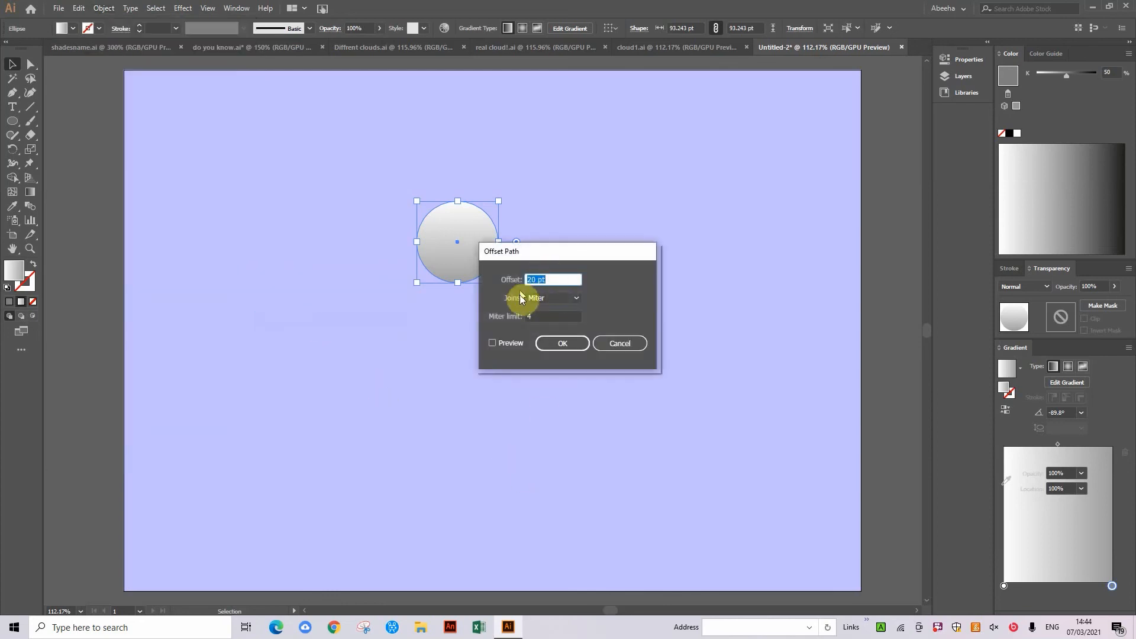
{"action": "left_click", "coordinate": [493, 343]}
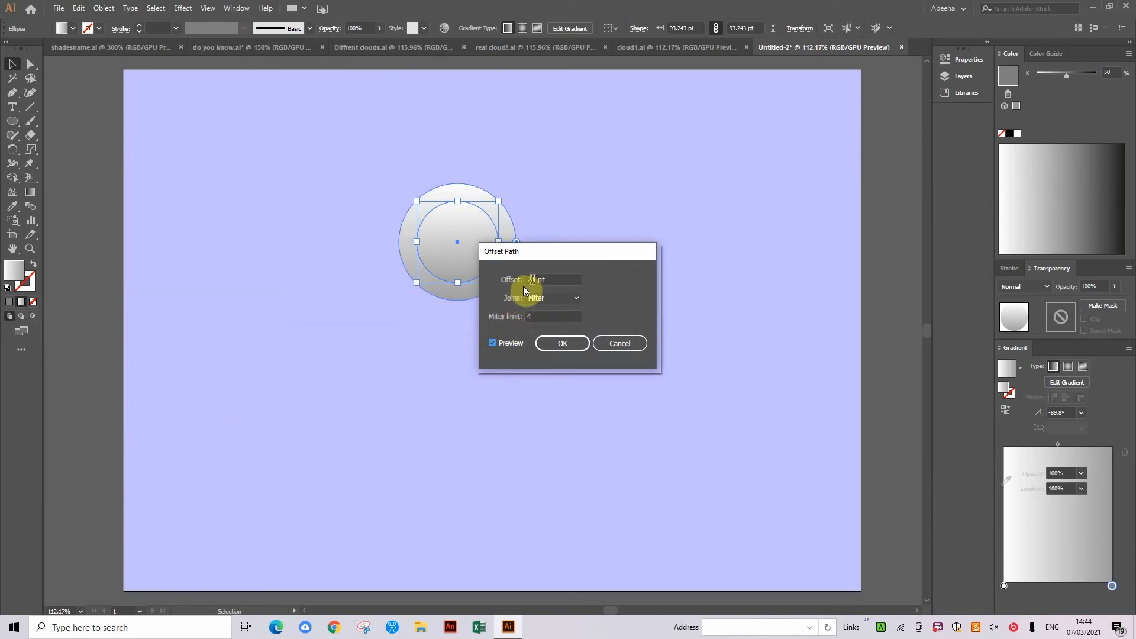
{"action": "left_click", "coordinate": [570, 348]}
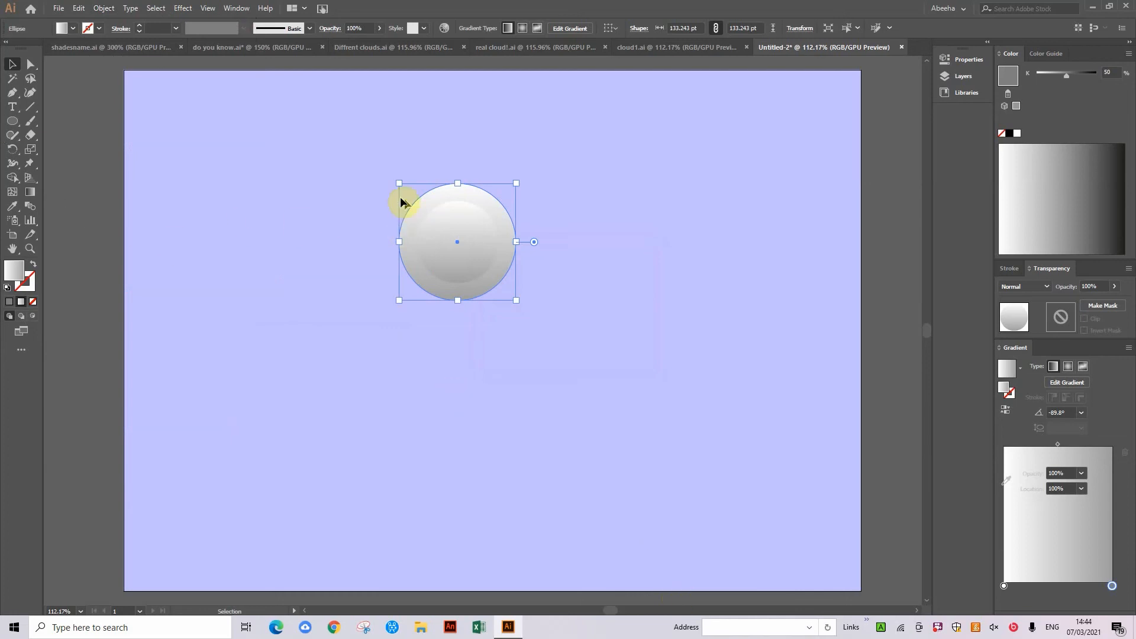
{"action": "left_click_drag", "start_coordinate": [365, 195], "coordinate": [698, 323]}
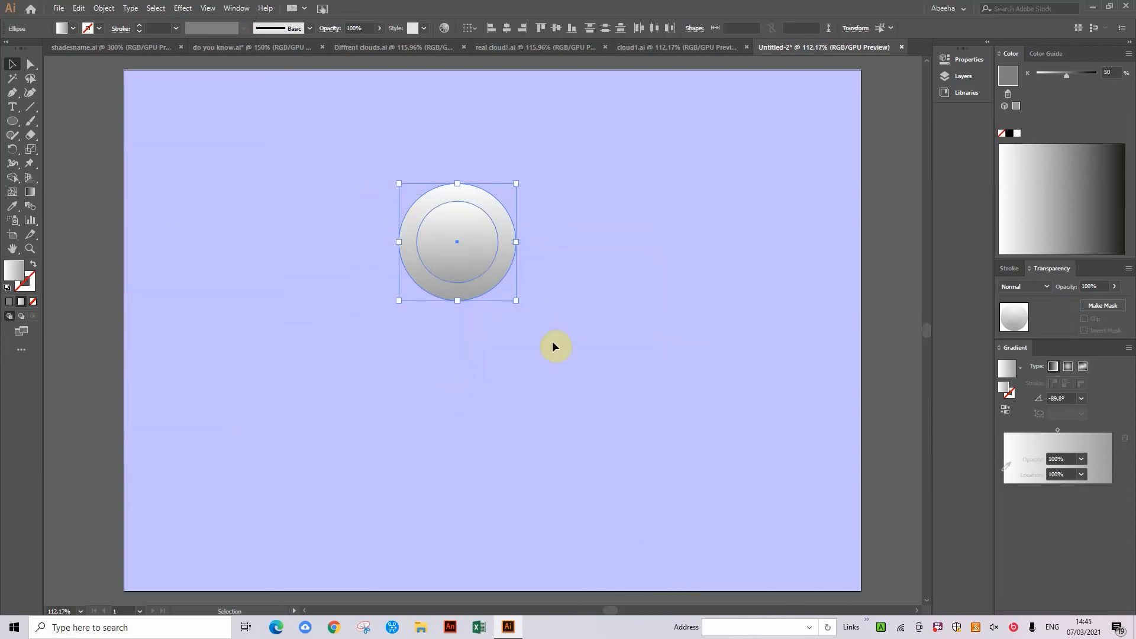
{"action": "left_click", "coordinate": [104, 8]}
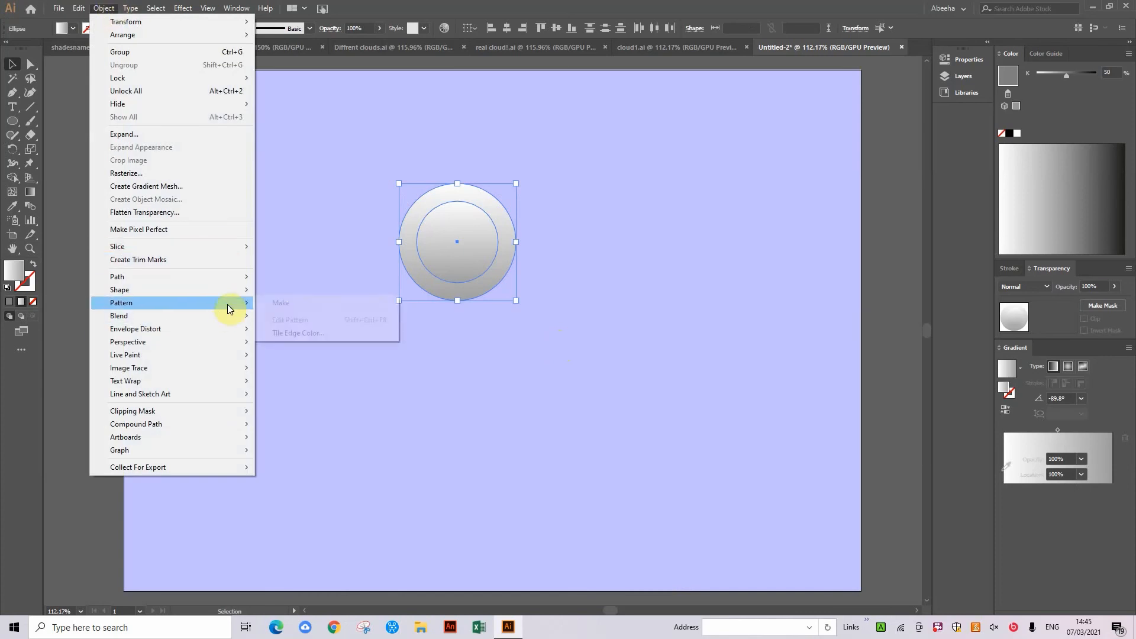
{"action": "mouse_move", "coordinate": [236, 314]}
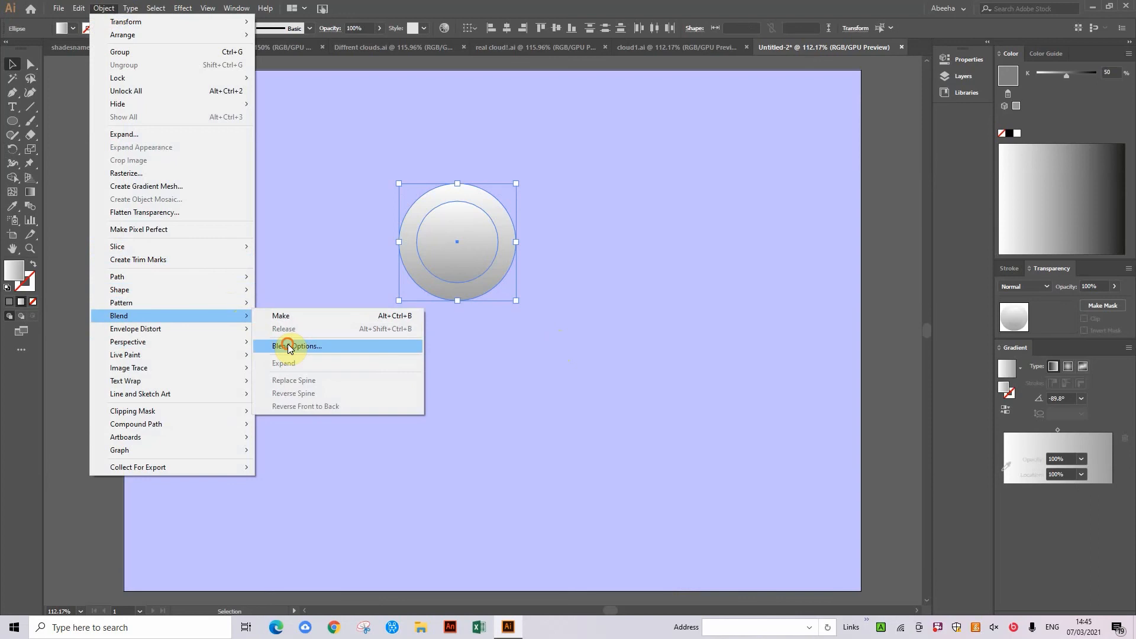
{"action": "left_click", "coordinate": [294, 347]}
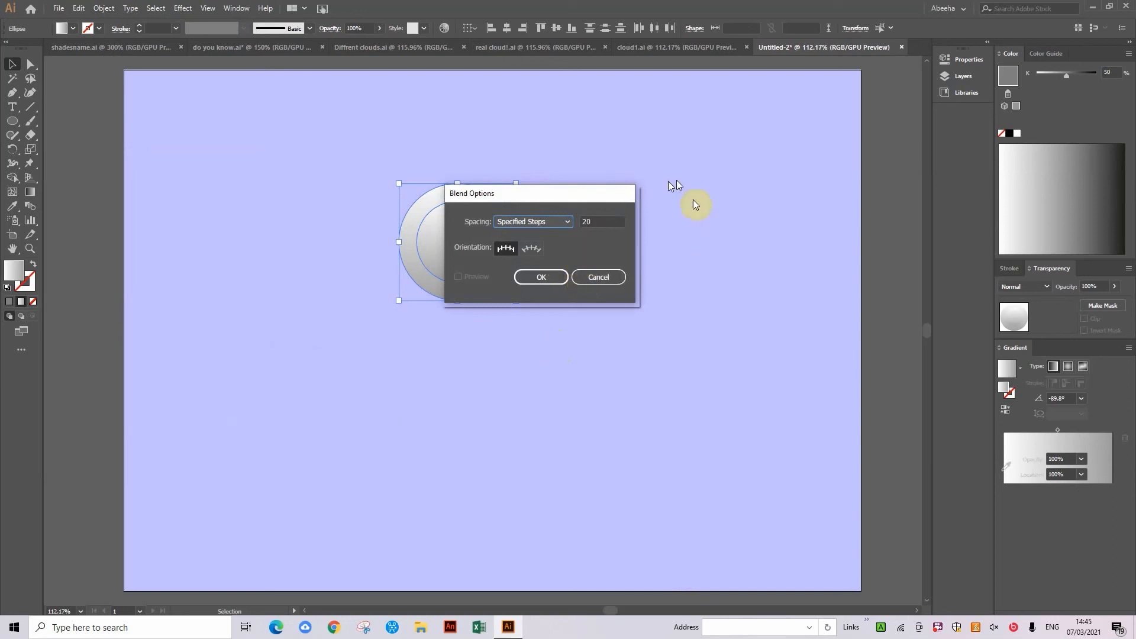
{"action": "left_click", "coordinate": [586, 282]}
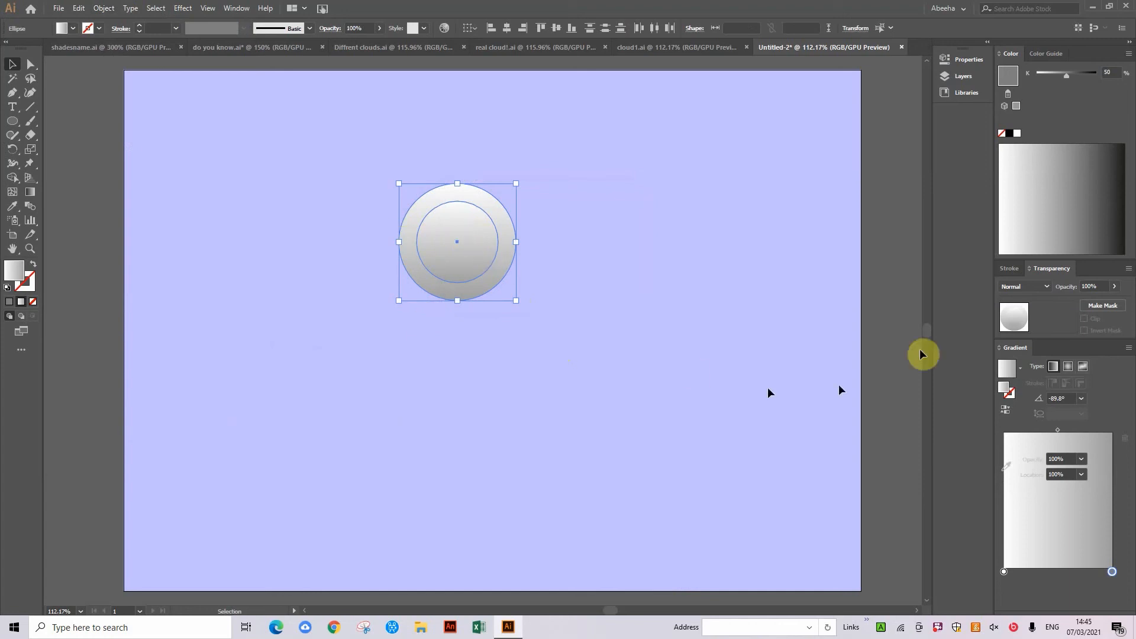
Select only the larger outer circle and set its opacity to 0%.
{"action": "left_click", "coordinate": [571, 292]}
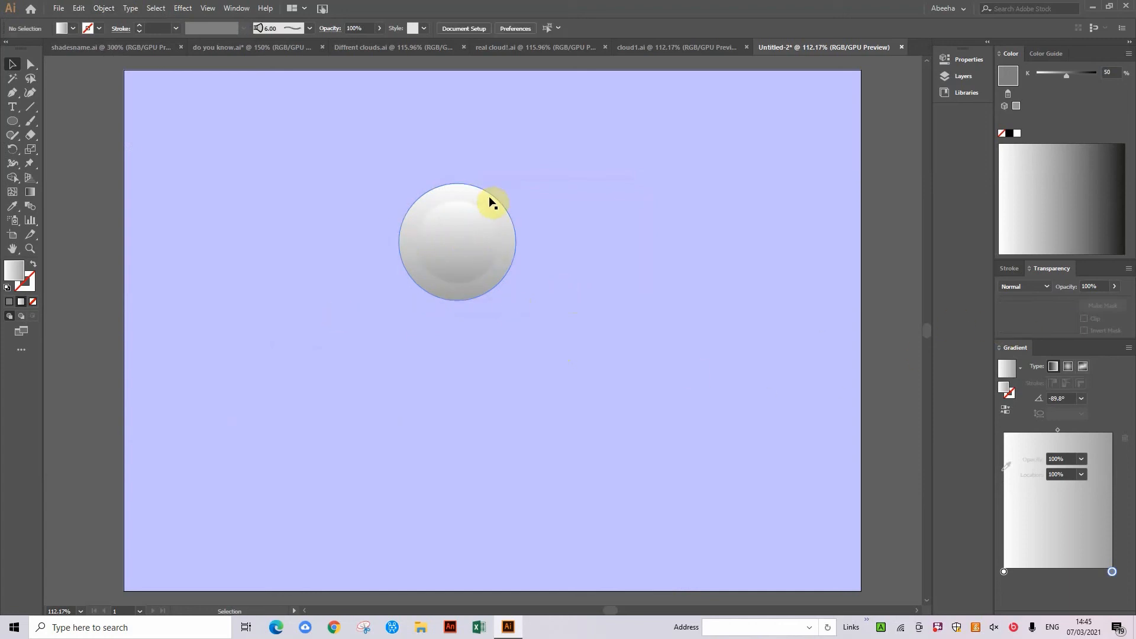
{"action": "left_click", "coordinate": [487, 197]}
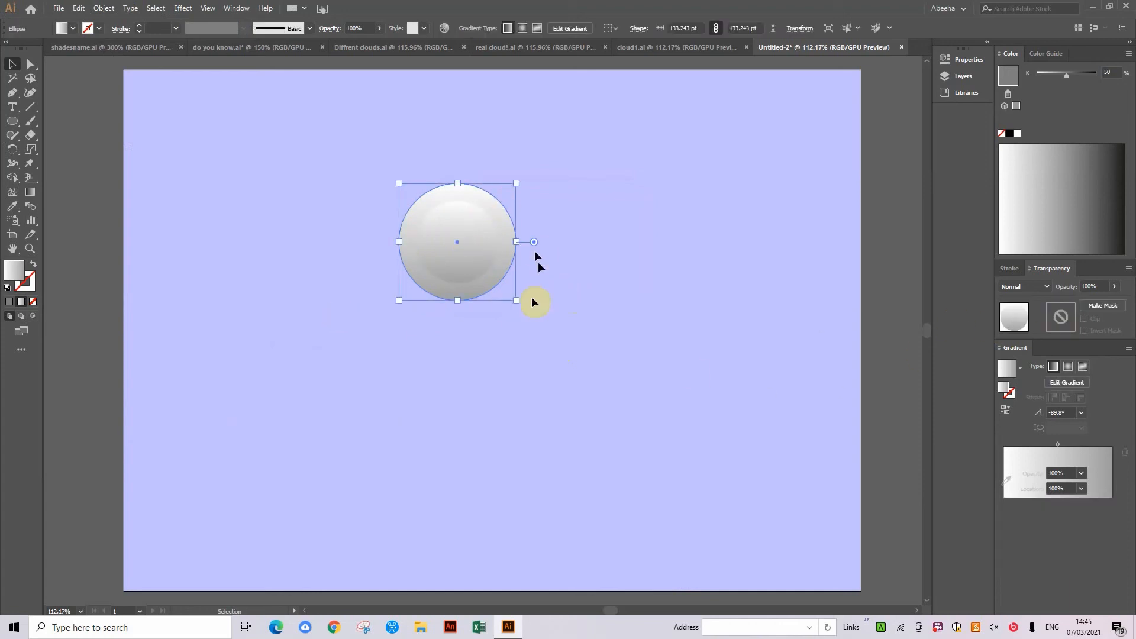
{"action": "double_click", "coordinate": [1088, 286]}
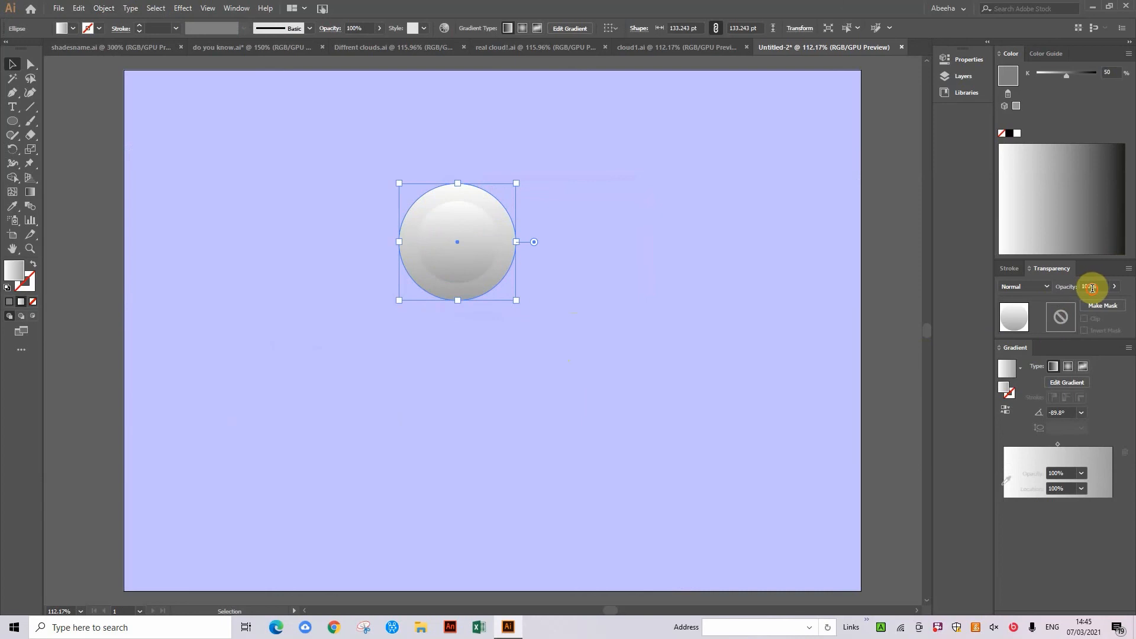
{"action": "key", "text": "BackSpace"}
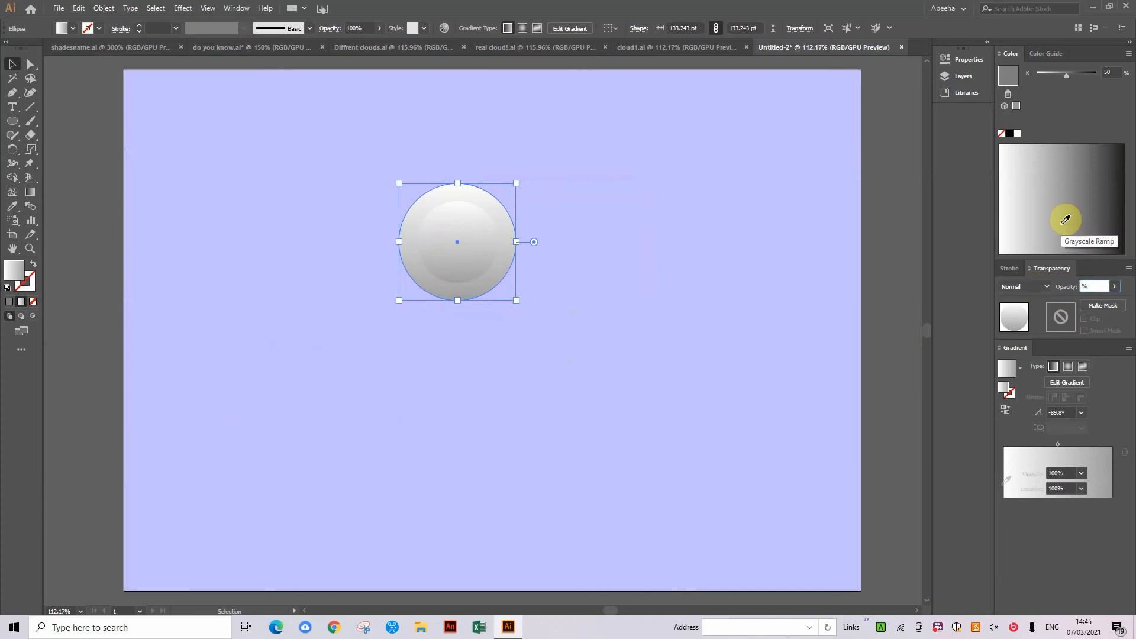
{"action": "type", "text": "0"}
{"action": "key", "text": "Return"}
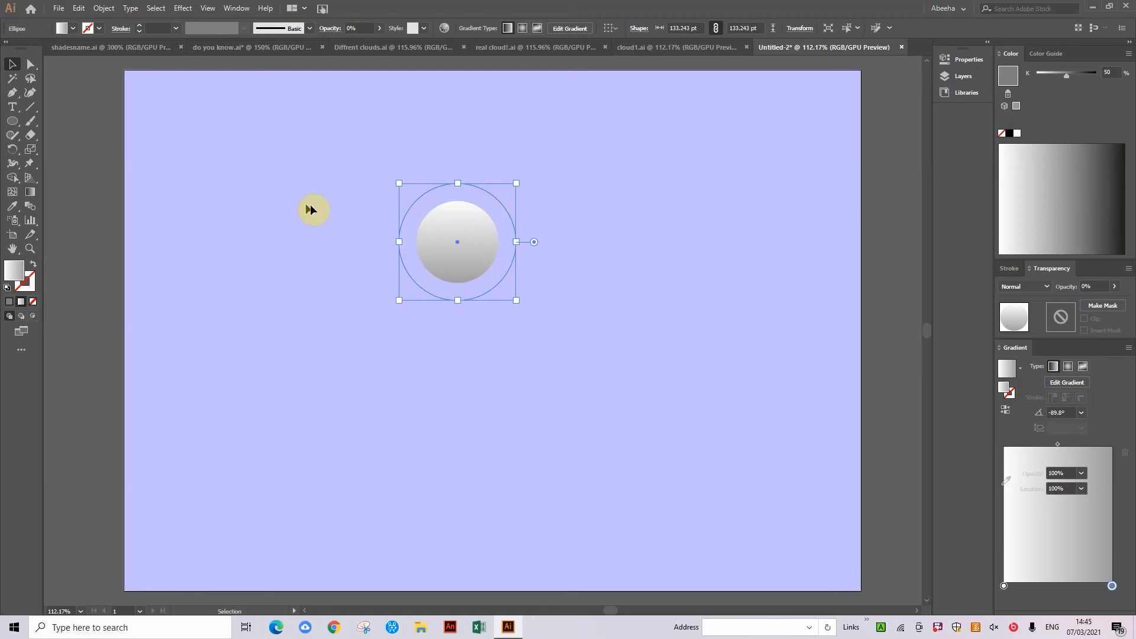
Select both circles and set the blend options to 20 specified steps with the align-to-page orientation.
{"action": "left_click_drag", "start_coordinate": [309, 207], "coordinate": [577, 326]}
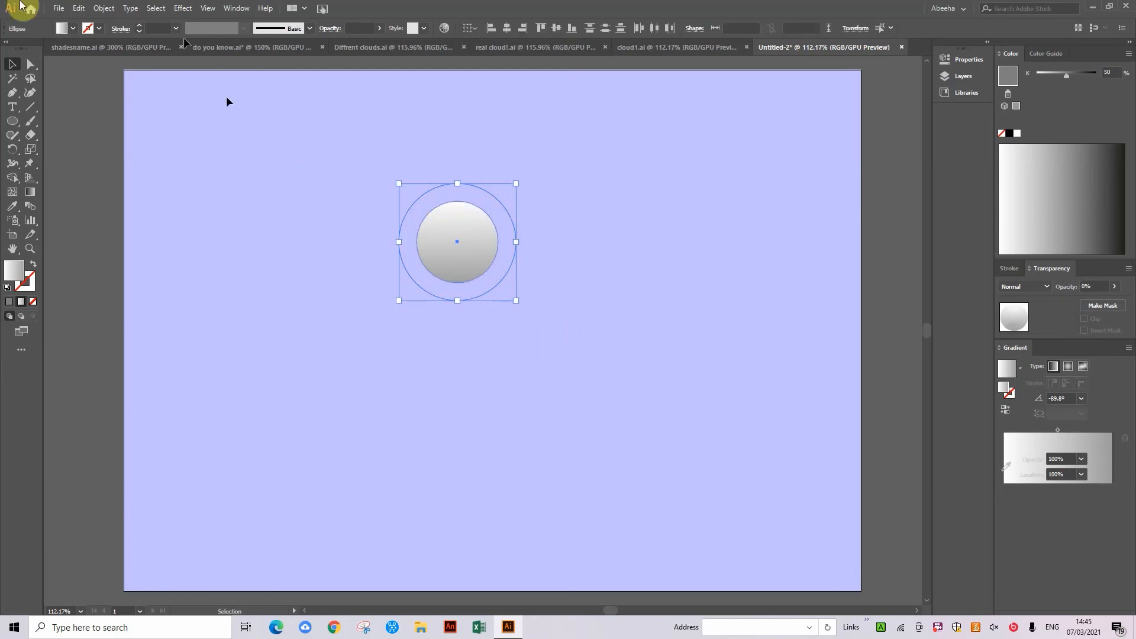
{"action": "left_click", "coordinate": [103, 8]}
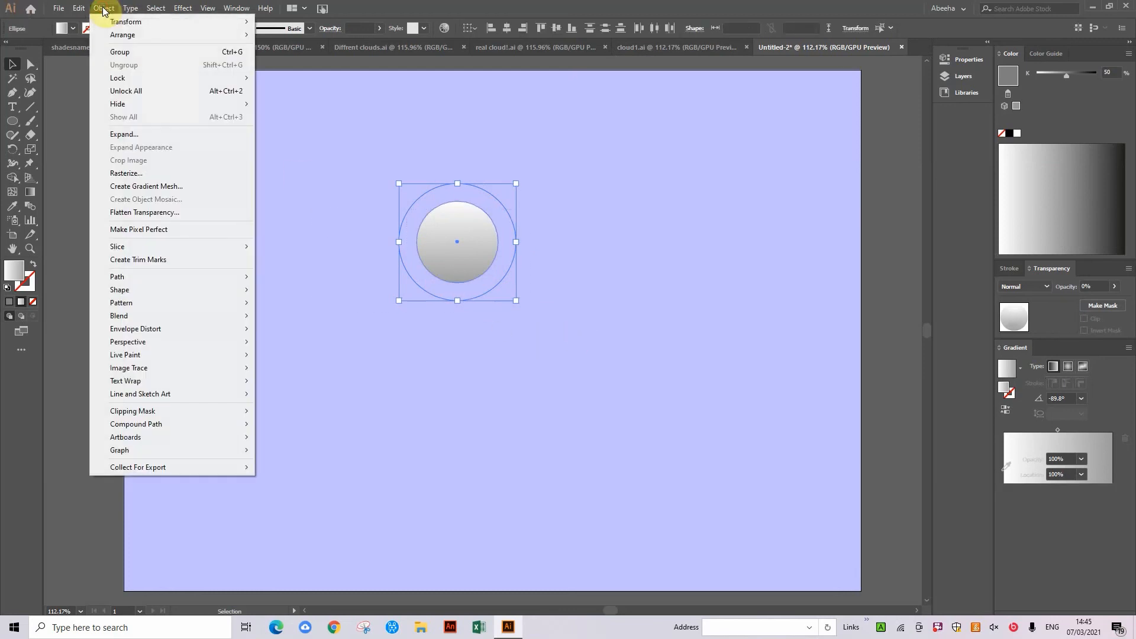
{"action": "mouse_move", "coordinate": [247, 319]}
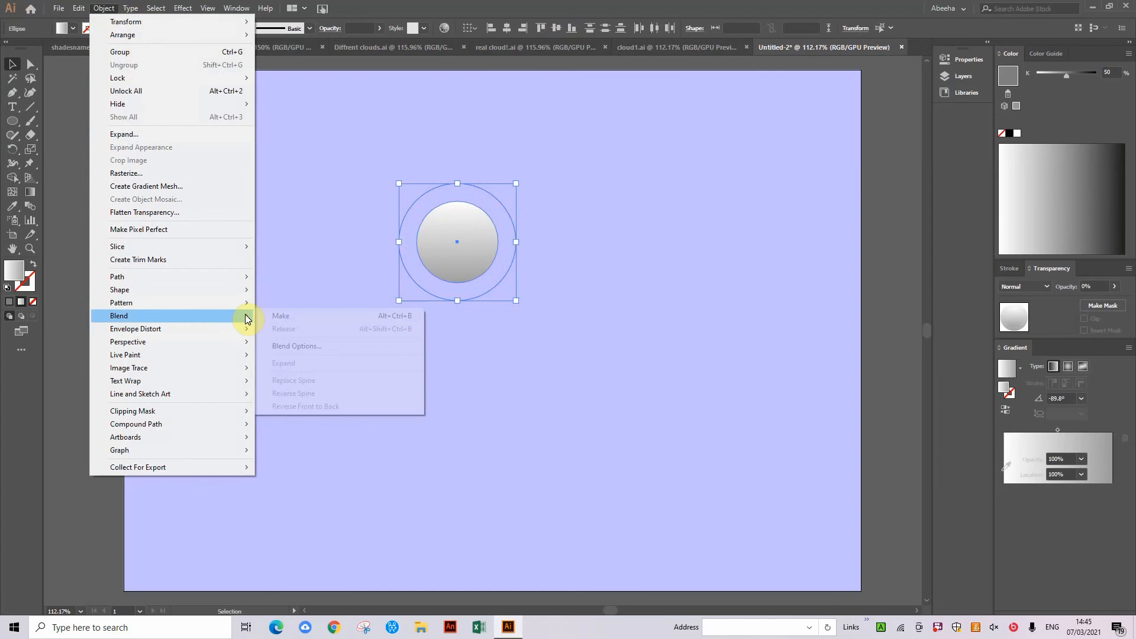
{"action": "left_click", "coordinate": [293, 346]}
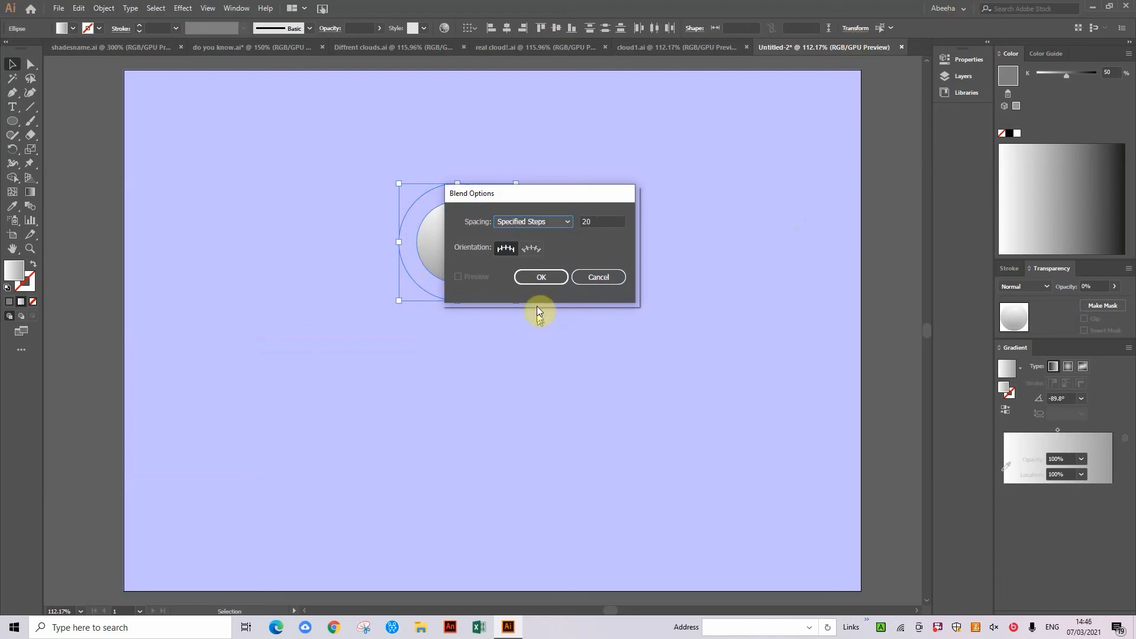
{"action": "left_click", "coordinate": [548, 276]}
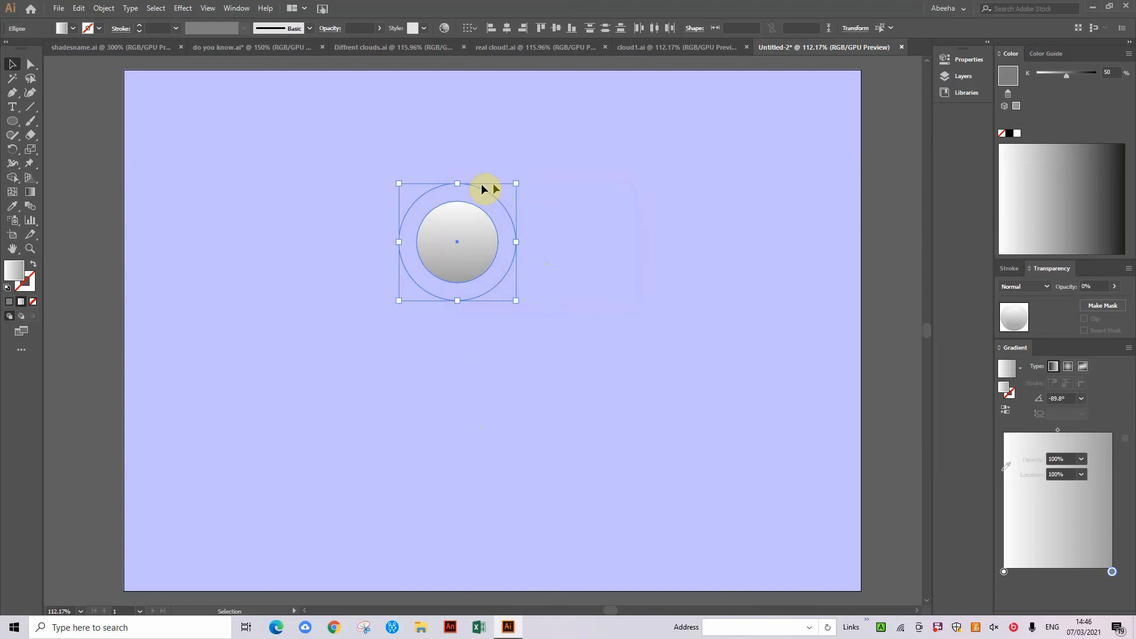
Make a blend between the opaque inner circle and the transparent outer circle, leaving nothing selected.
{"action": "left_click", "coordinate": [100, 9]}
{"action": "mouse_move", "coordinate": [202, 316]}
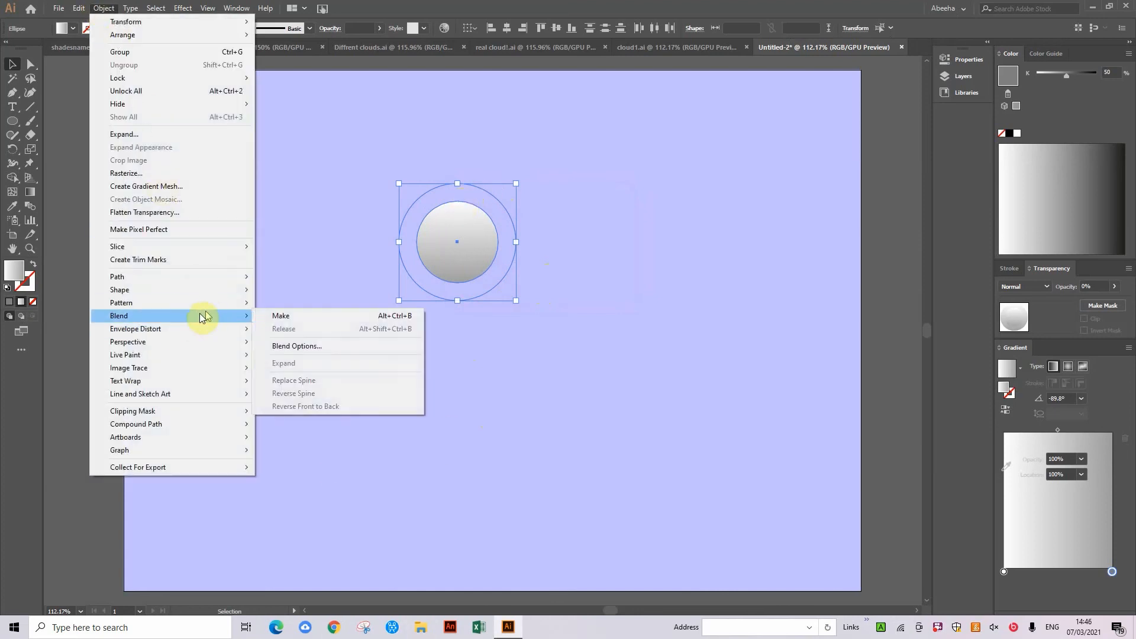
{"action": "left_click", "coordinate": [272, 317]}
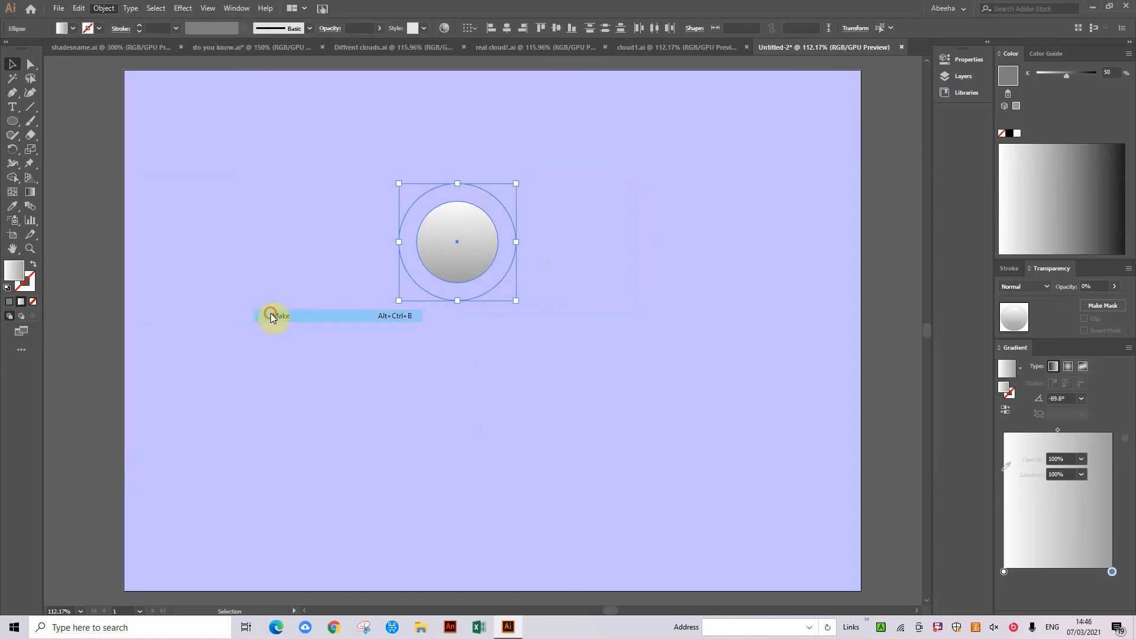
{"action": "left_click", "coordinate": [441, 359]}
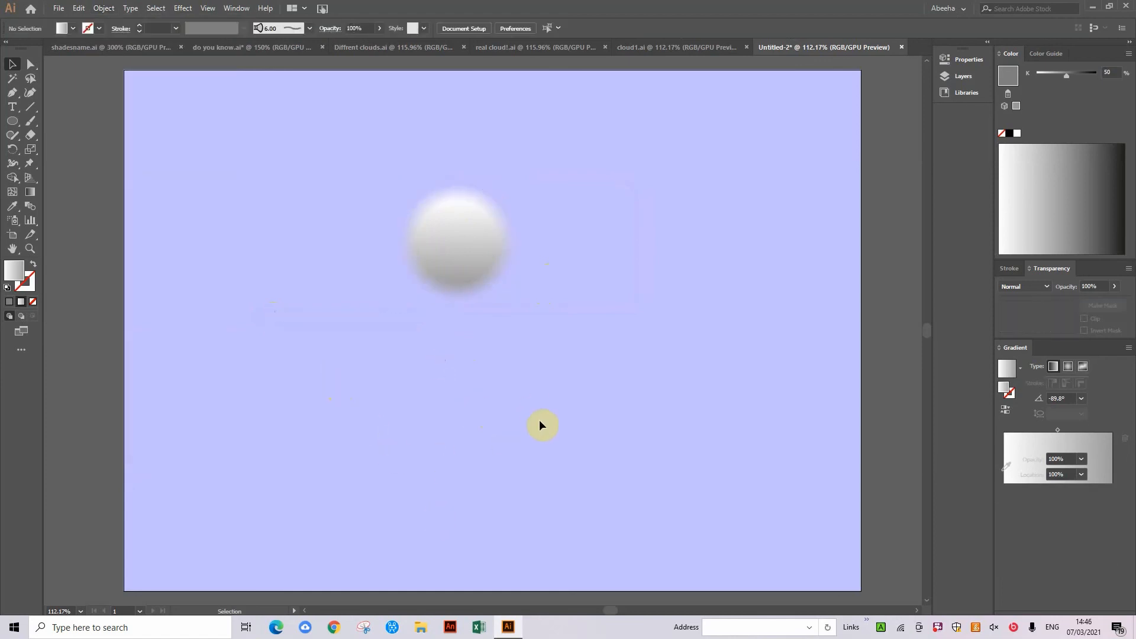
Expand the blended circle's object and fill, with the gradient set to expand to 255 objects.
{"action": "left_click", "coordinate": [456, 243]}
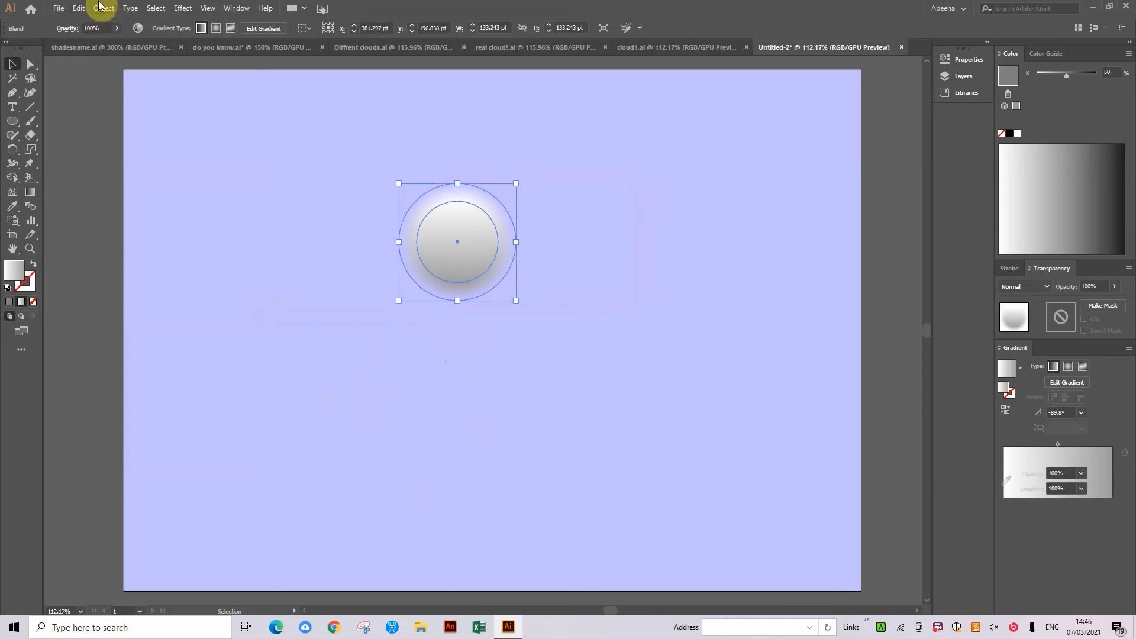
{"action": "left_click", "coordinate": [127, 9]}
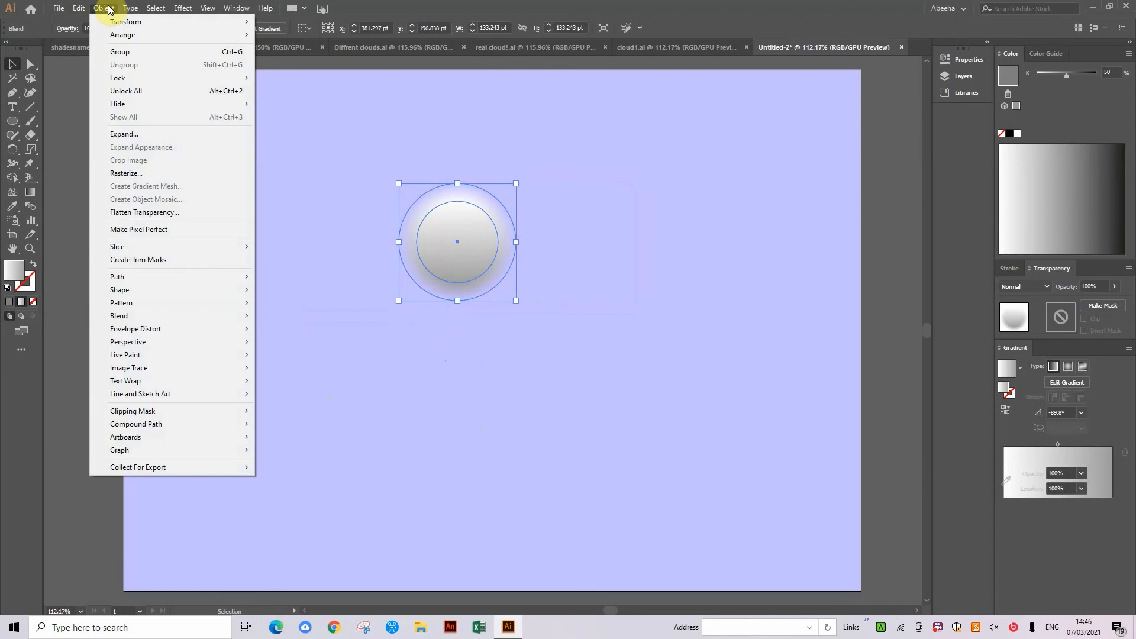
{"action": "left_click", "coordinate": [156, 134]}
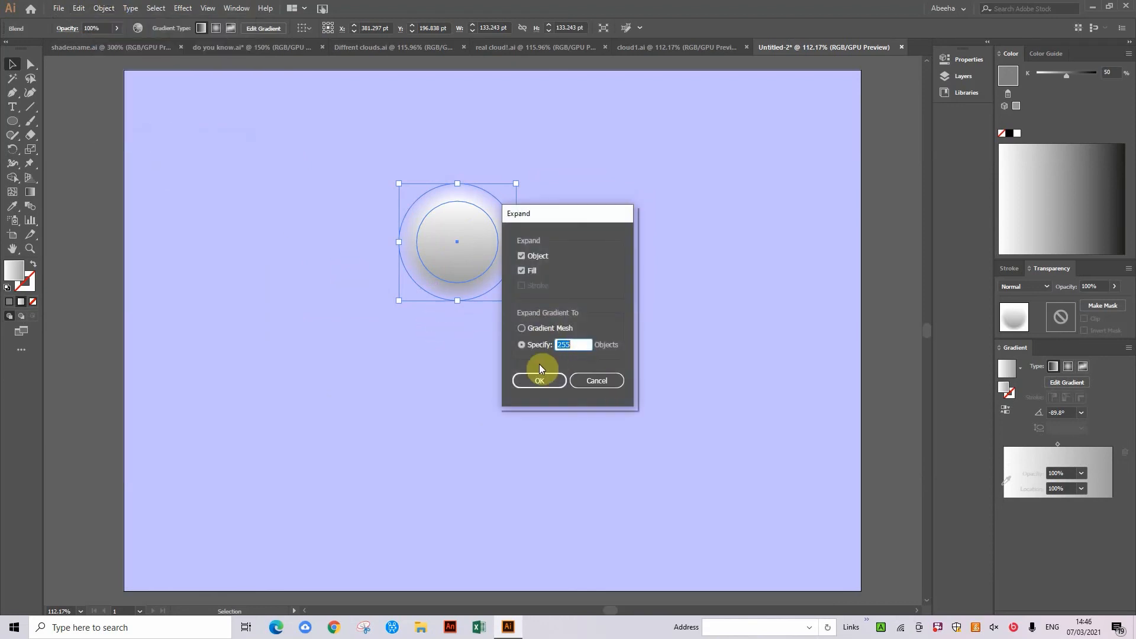
{"action": "left_click", "coordinate": [538, 381]}
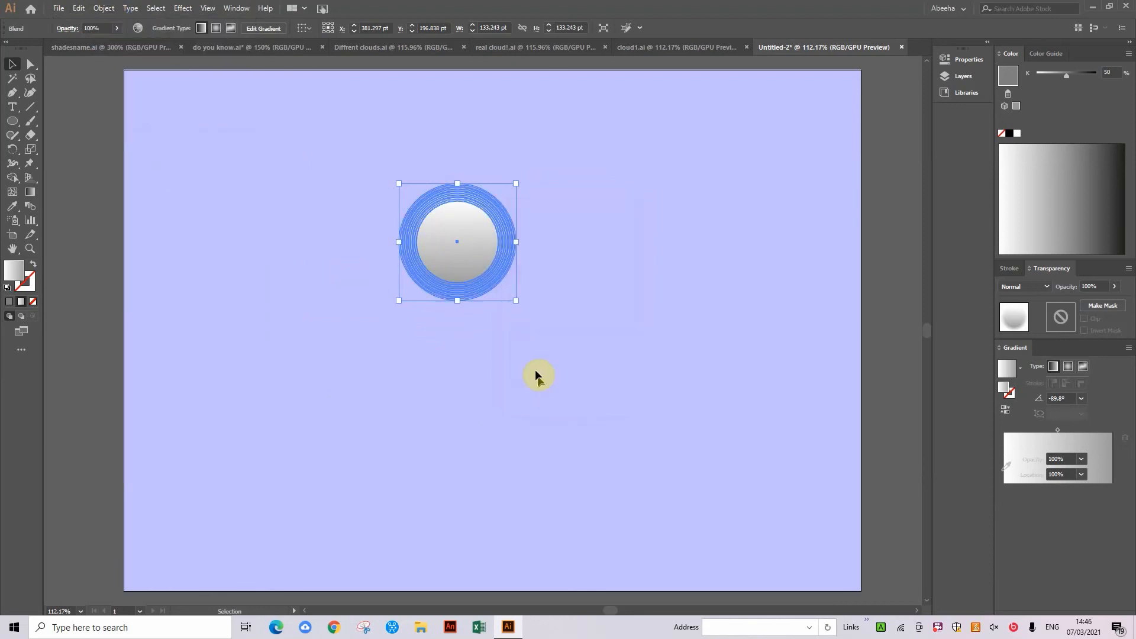
Set the opacity of the expanded blended circle to 40% and leave nothing selected.
{"action": "left_click", "coordinate": [537, 284]}
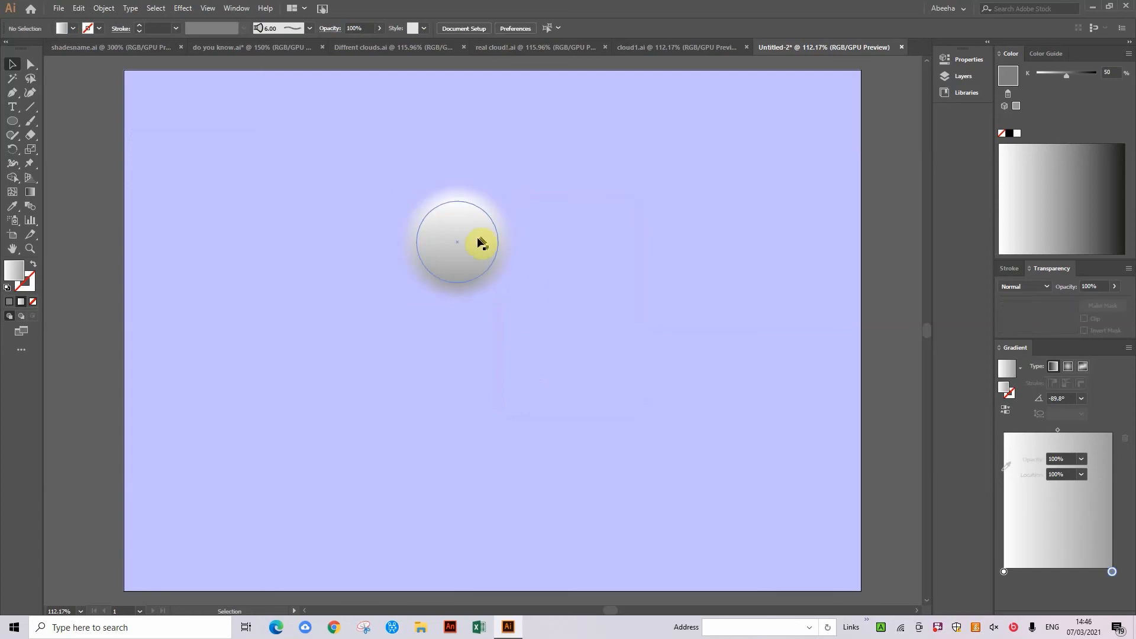
{"action": "left_click", "coordinate": [473, 240]}
{"action": "right_click", "coordinate": [472, 241]}
{"action": "left_click", "coordinate": [506, 296]}
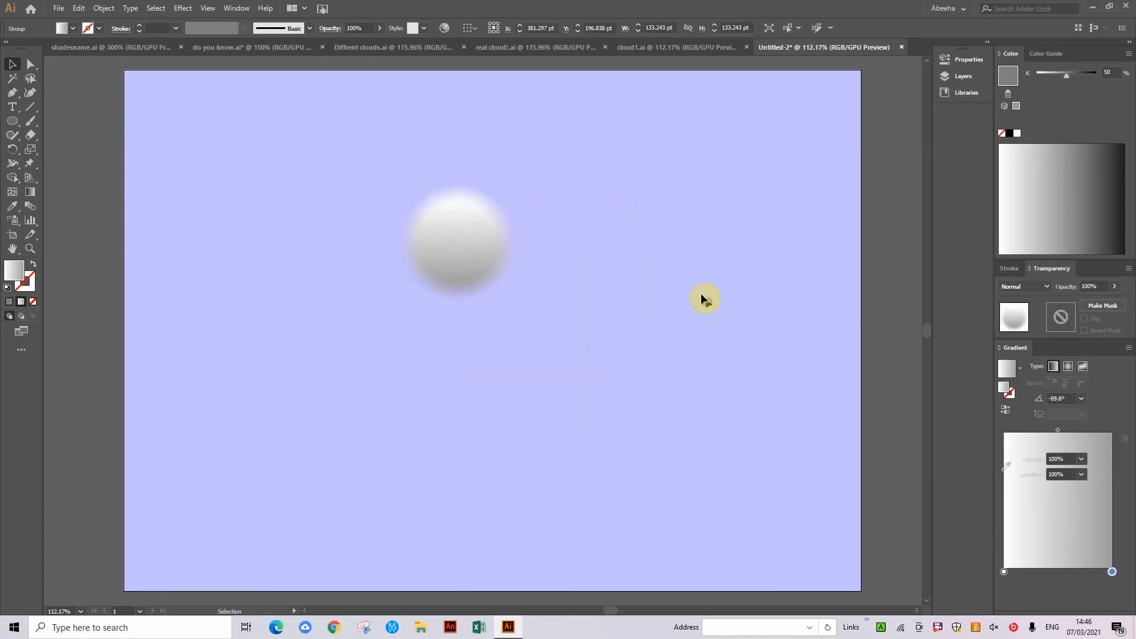
{"action": "left_click", "coordinate": [461, 235]}
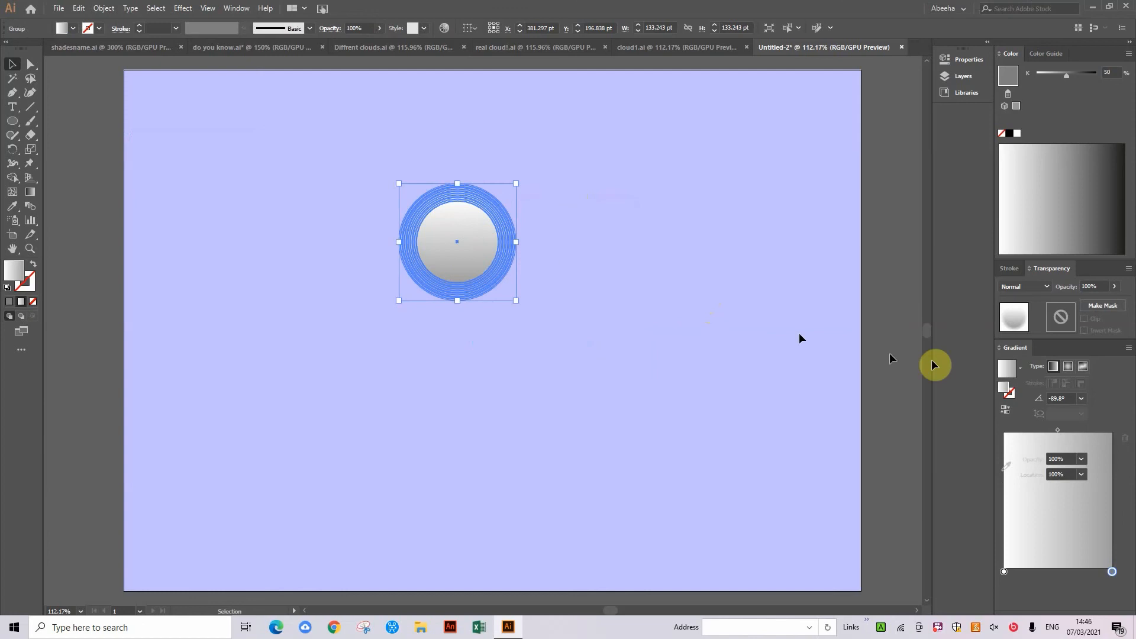
{"action": "left_click", "coordinate": [1115, 288]}
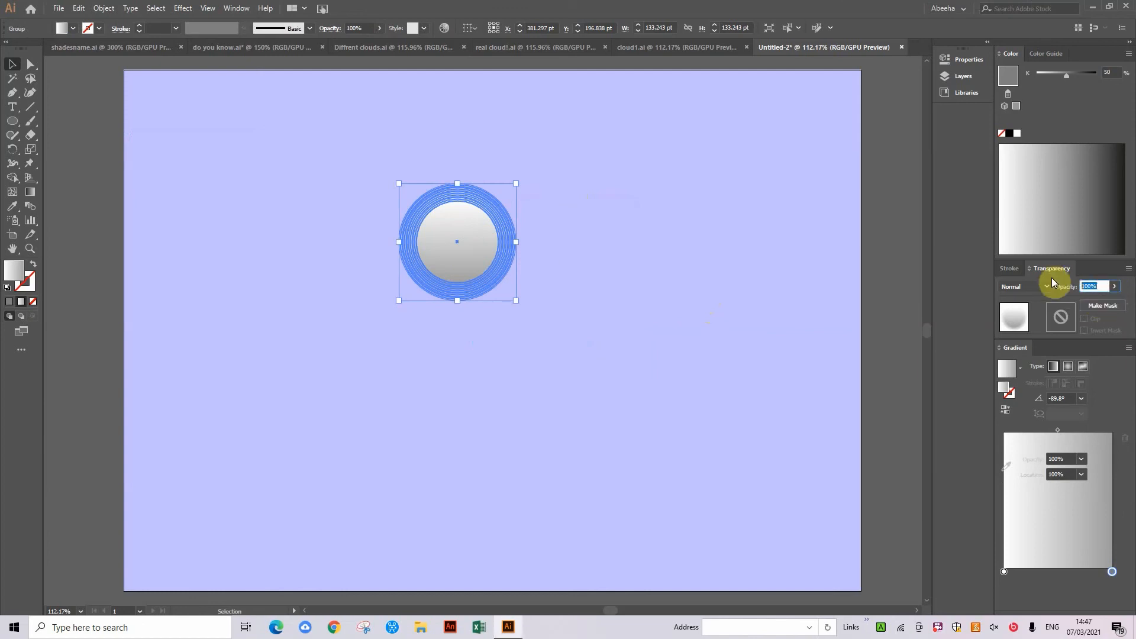
{"action": "type", "text": "40"}
{"action": "key", "text": "Return"}
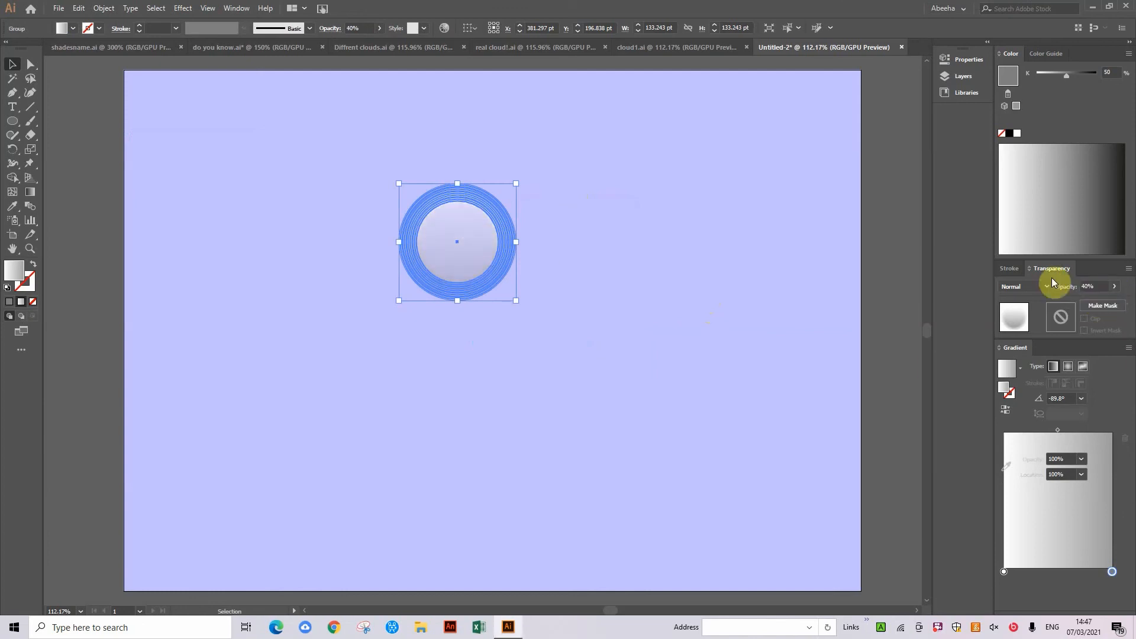
{"action": "left_click", "coordinate": [787, 221]}
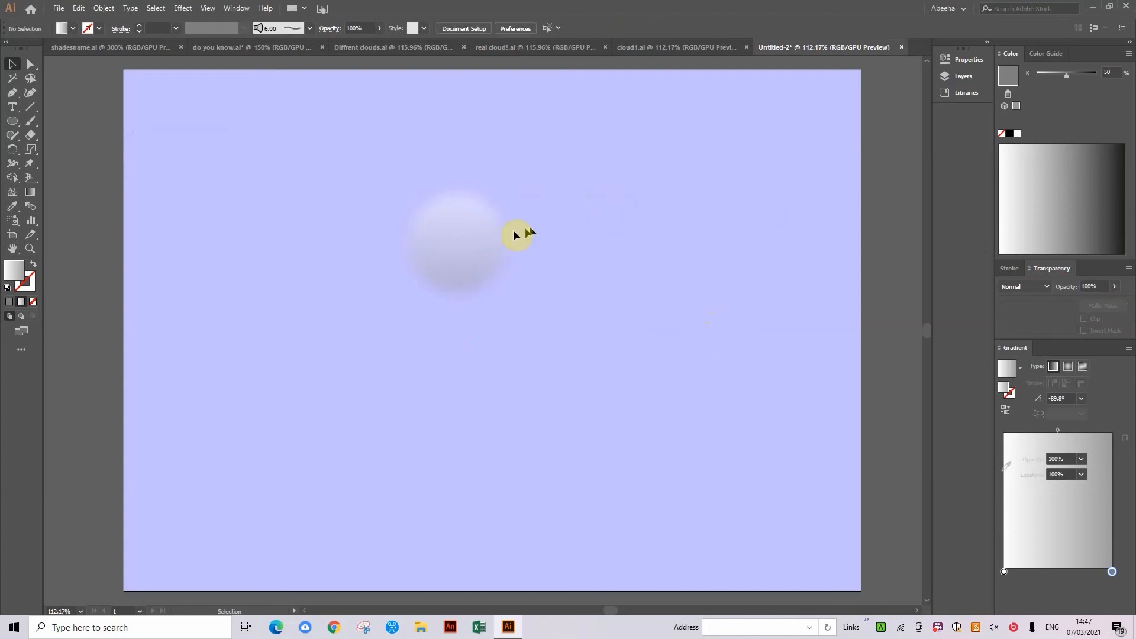
Set the blended circle's opacity to 100% and its blending mode to Lighten.
{"action": "left_click", "coordinate": [464, 237]}
{"action": "scroll", "coordinate": [570, 520], "scroll_direction": "down", "scroll_amount": 1}
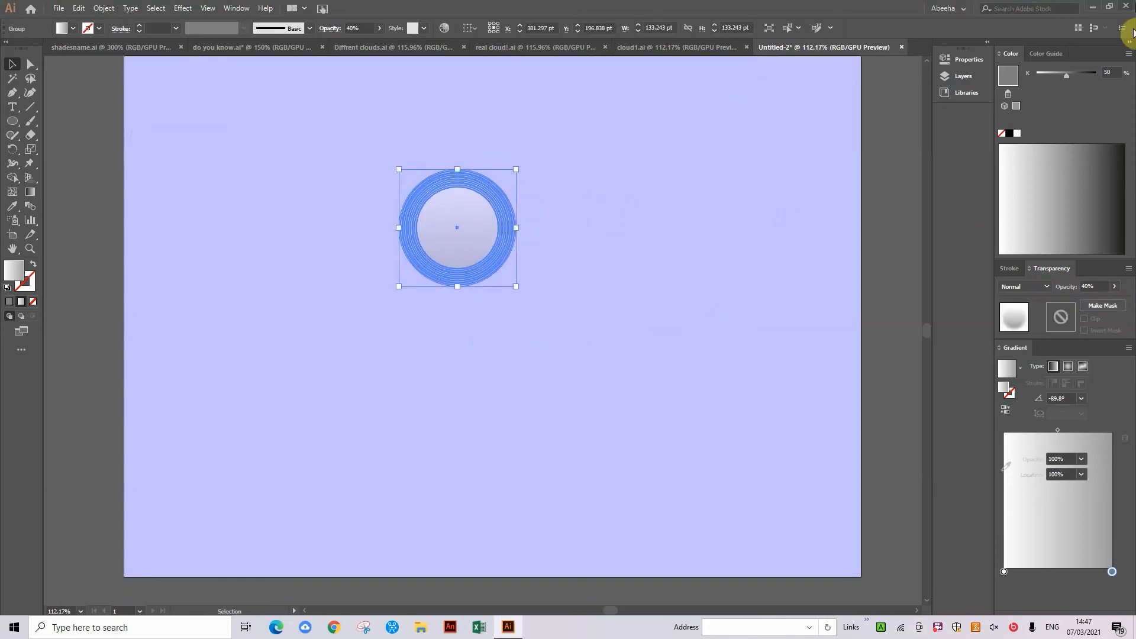
{"action": "left_click", "coordinate": [1089, 286]}
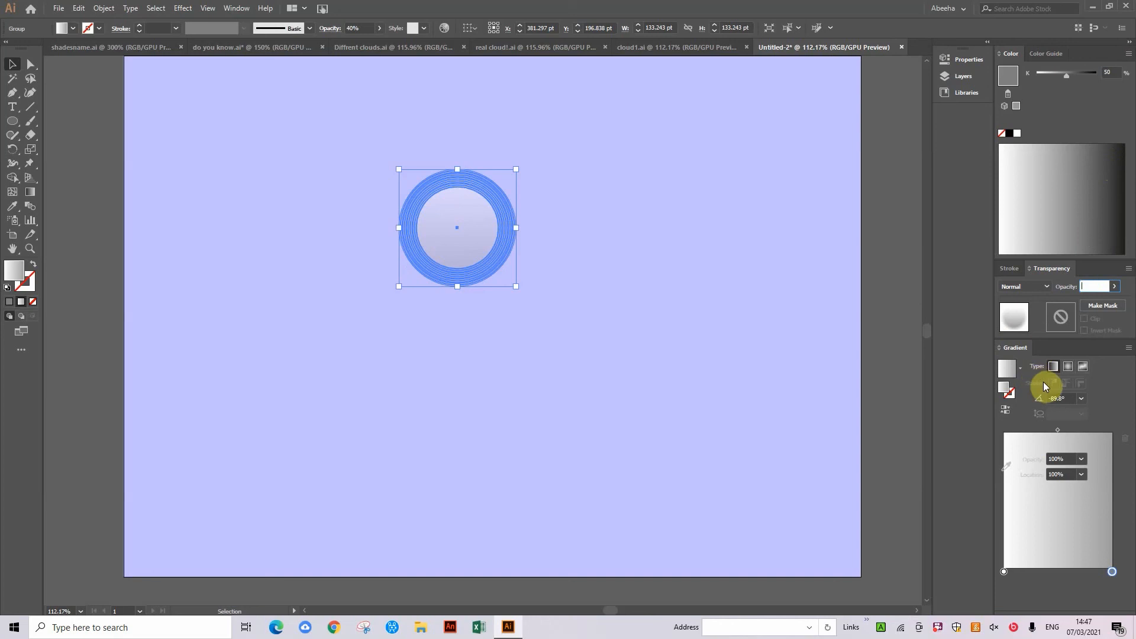
{"action": "type", "text": "100"}
{"action": "key", "text": "Return"}
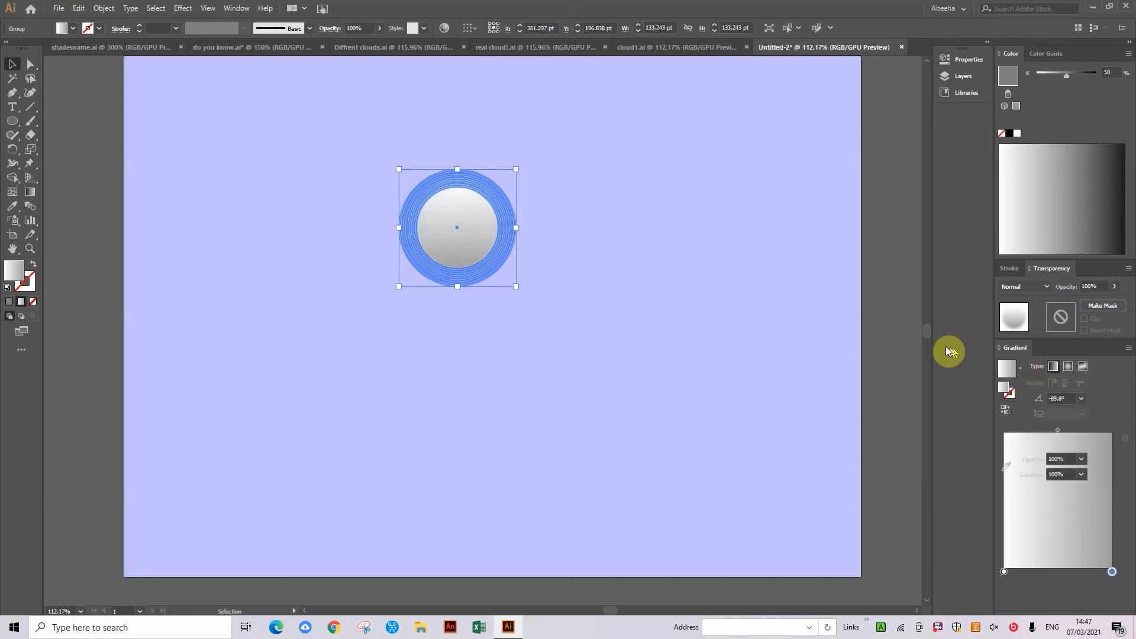
{"action": "left_click", "coordinate": [1039, 285]}
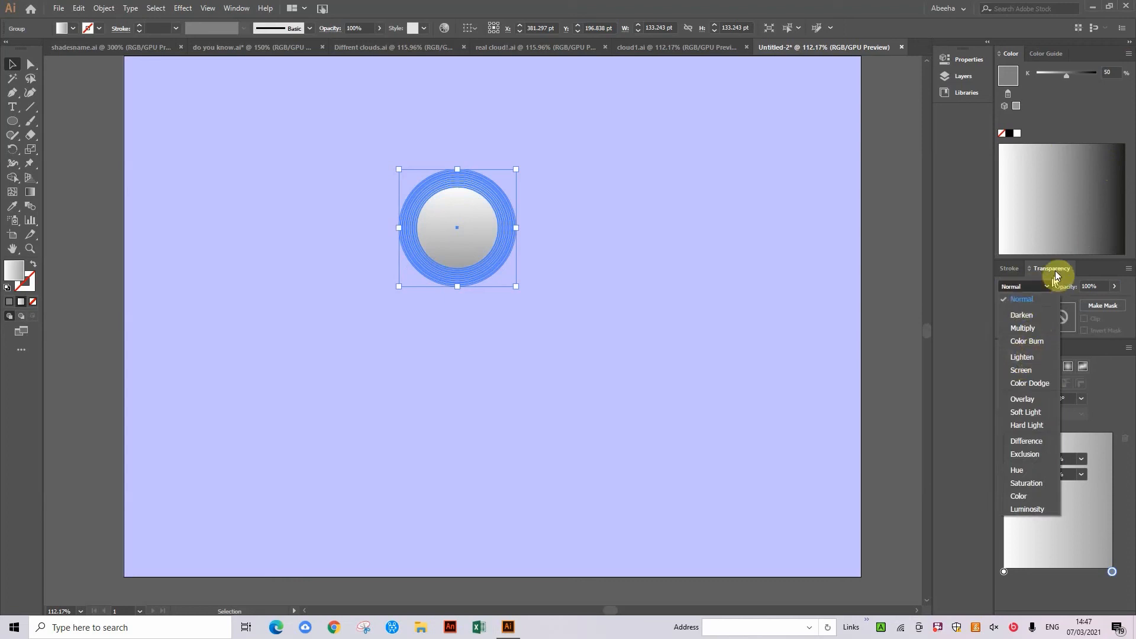
{"action": "left_click", "coordinate": [1042, 358]}
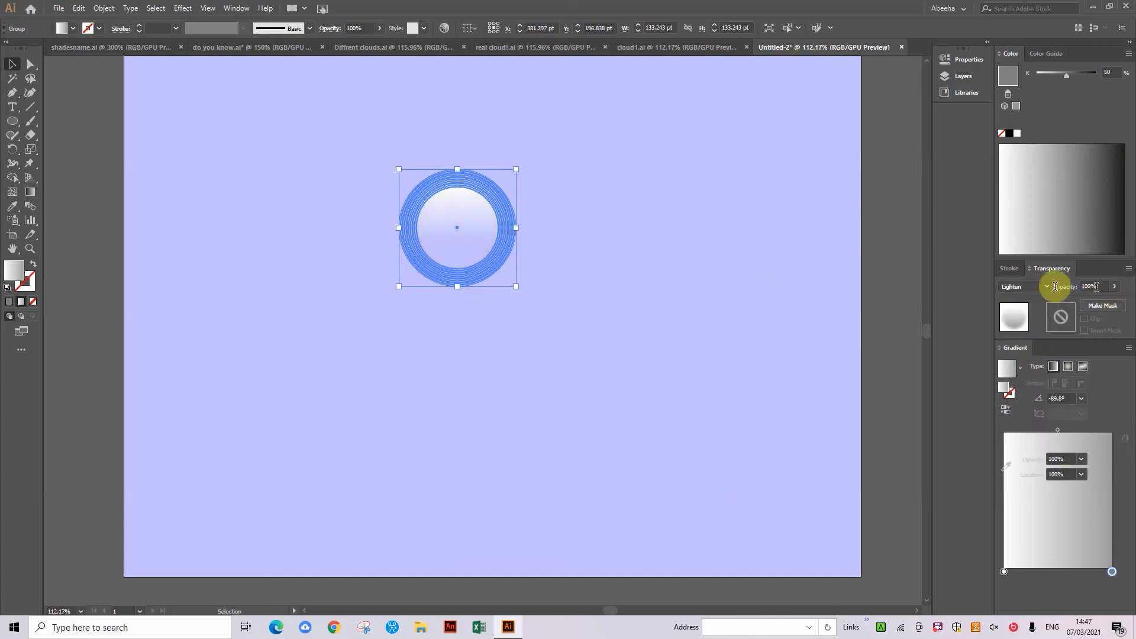
{"action": "left_click_drag", "start_coordinate": [397, 291], "coordinate": [401, 294]}
{"action": "left_click", "coordinate": [441, 367]}
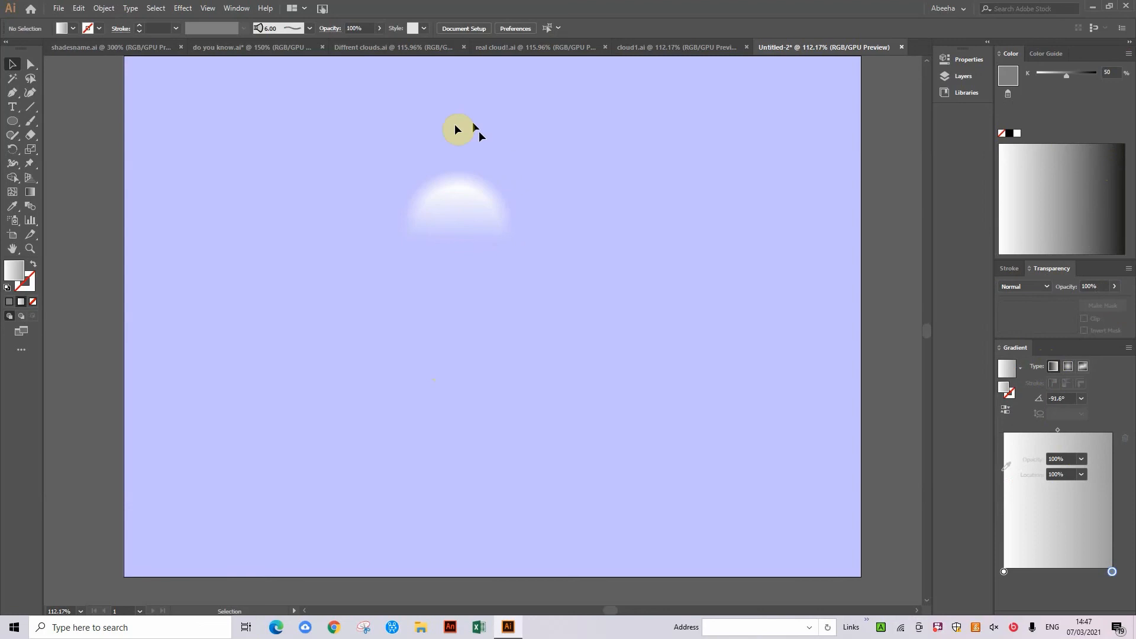
{"action": "left_click_drag", "start_coordinate": [439, 227], "coordinate": [439, 223]}
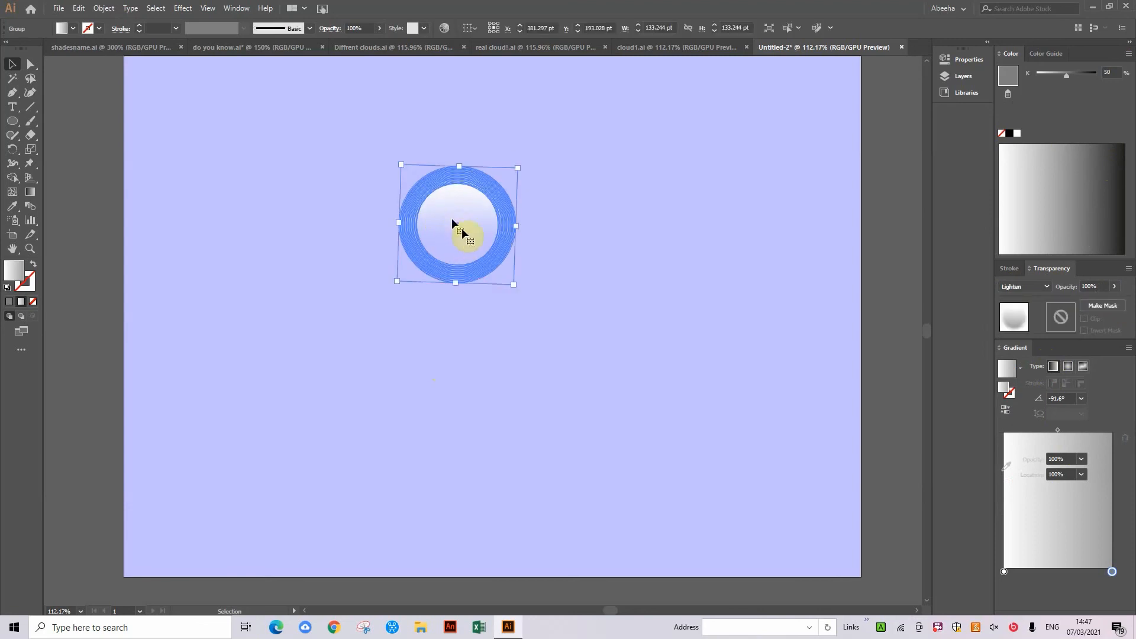
{"action": "key", "text": "ctrl+z"}
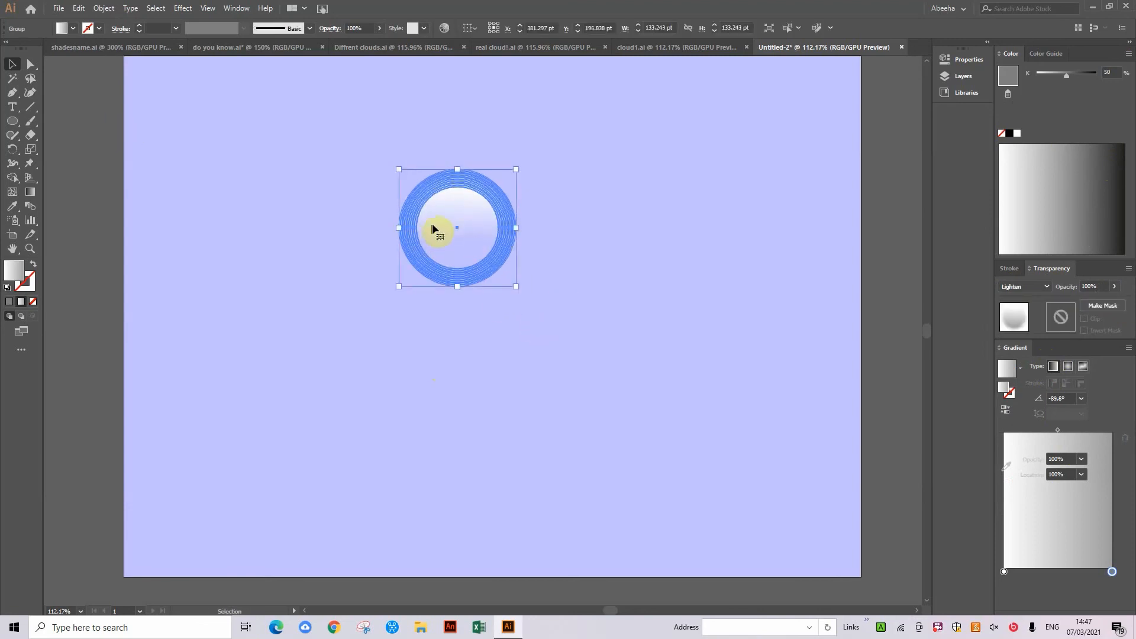
Move the blended circle to the artboard's upper-left corner and place overlapping copies along the upper edge to build a bank of clouds.
{"action": "left_click_drag", "start_coordinate": [422, 222], "coordinate": [190, 102]}
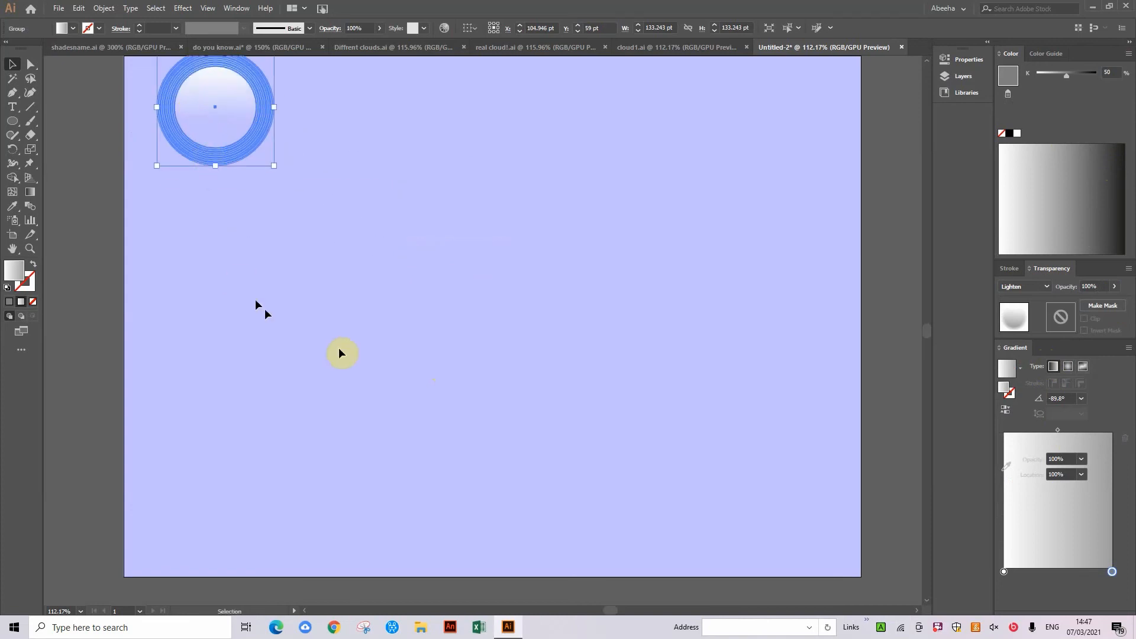
{"action": "key", "text": "ctrl+0"}
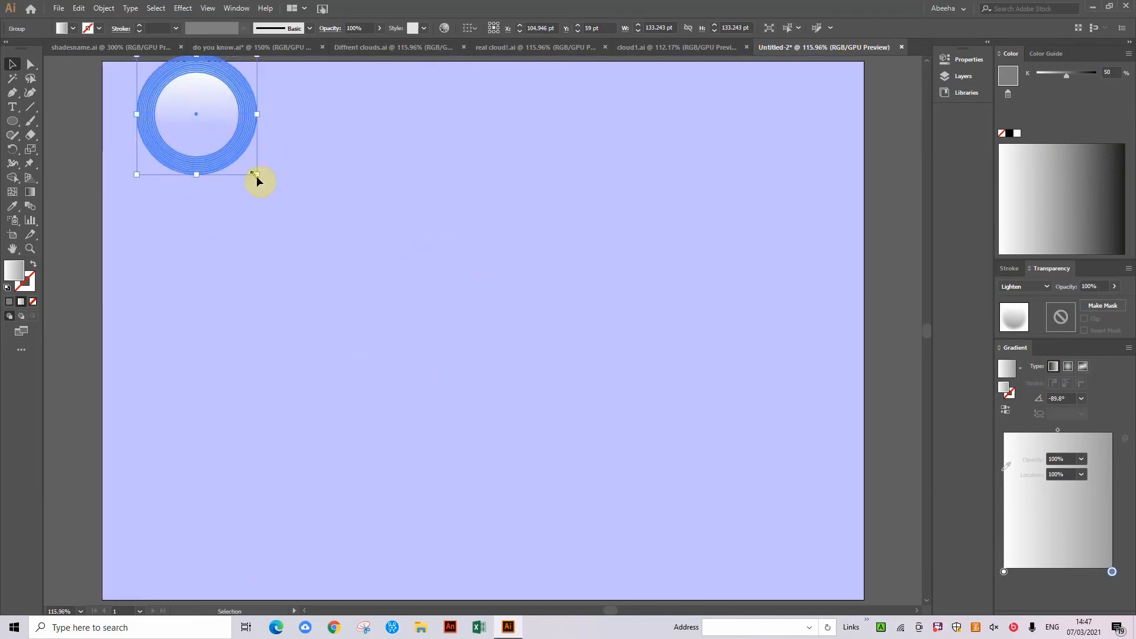
{"action": "left_click_drag", "start_coordinate": [202, 110], "coordinate": [416, 118]}
{"action": "left_click_drag", "start_coordinate": [417, 117], "coordinate": [464, 135]}
{"action": "left_click_drag", "start_coordinate": [464, 135], "coordinate": [746, 171]}
{"action": "left_click_drag", "start_coordinate": [746, 170], "coordinate": [672, 126]}
{"action": "left_click_drag", "start_coordinate": [687, 127], "coordinate": [613, 133]}
{"action": "left_click_drag", "start_coordinate": [558, 129], "coordinate": [482, 122]}
Fill in the middle and right of the cloud bank with more unstretched circle copies, leaving nothing selected.
{"action": "left_click_drag", "start_coordinate": [465, 123], "coordinate": [406, 122]}
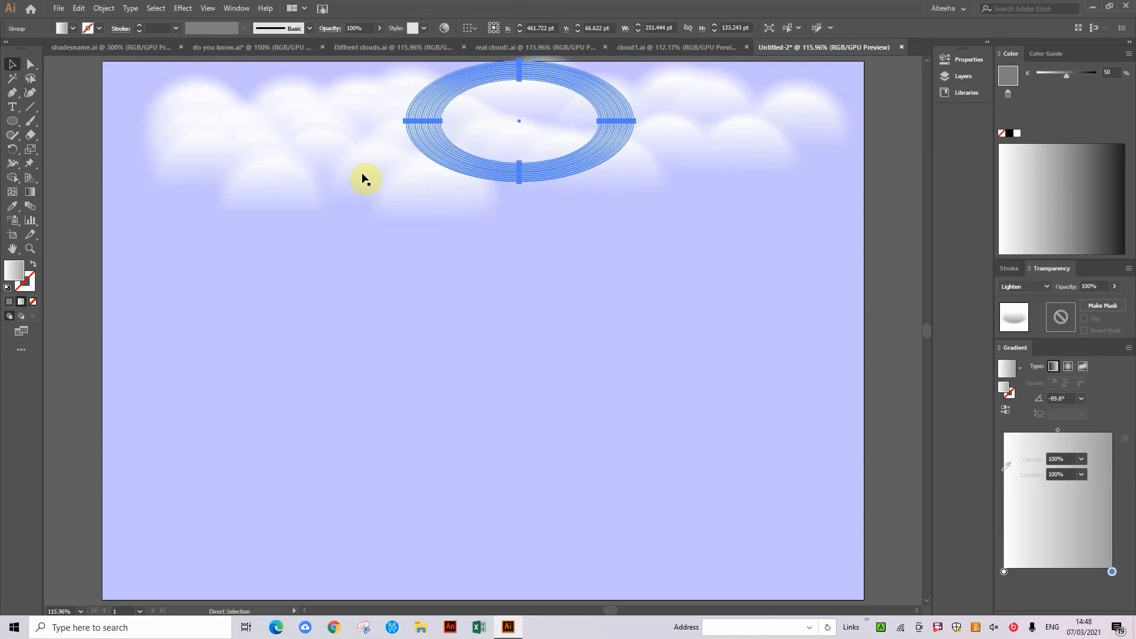
{"action": "key", "text": "ctrl+z"}
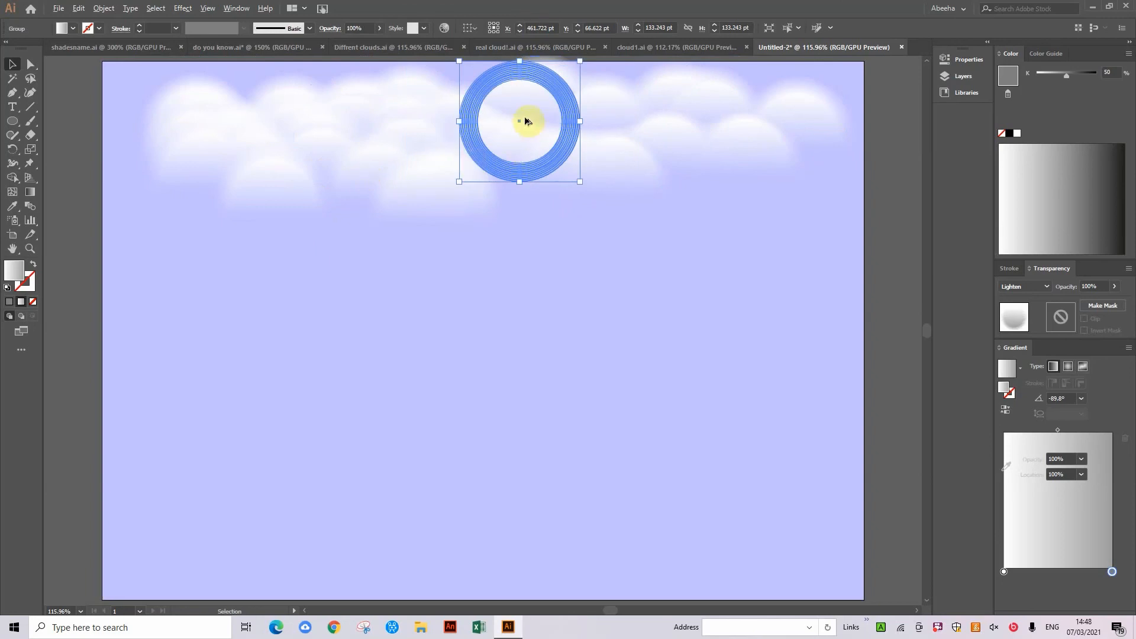
{"action": "left_click_drag", "start_coordinate": [521, 124], "coordinate": [425, 170]}
{"action": "left_click_drag", "start_coordinate": [448, 170], "coordinate": [554, 158]}
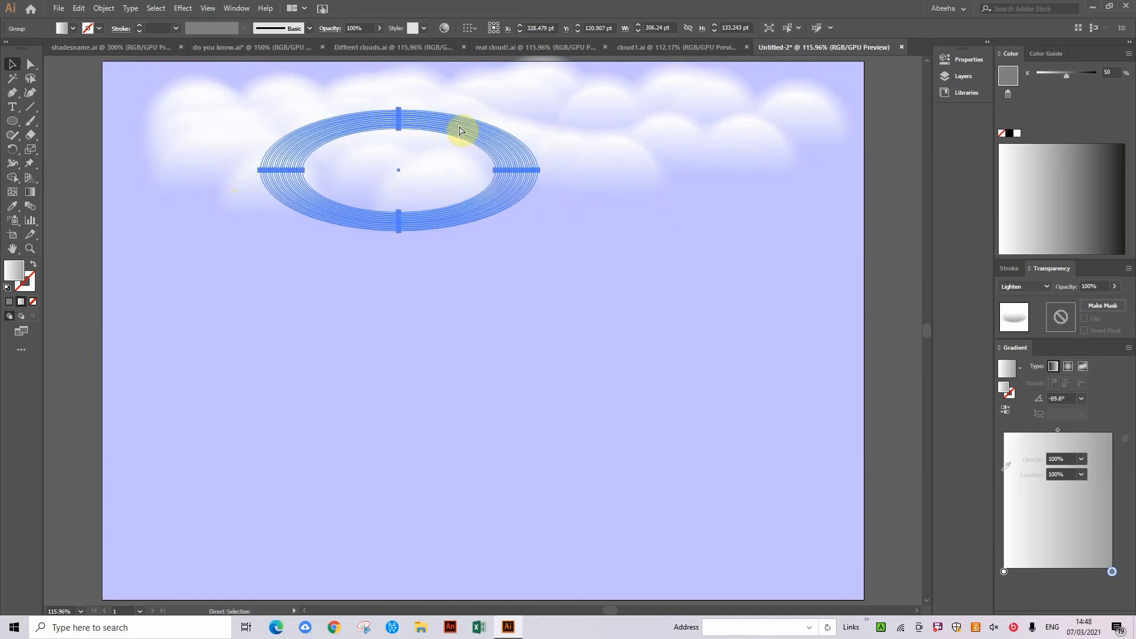
{"action": "key", "text": "ctrl+z"}
{"action": "left_click_drag", "start_coordinate": [399, 172], "coordinate": [446, 161]}
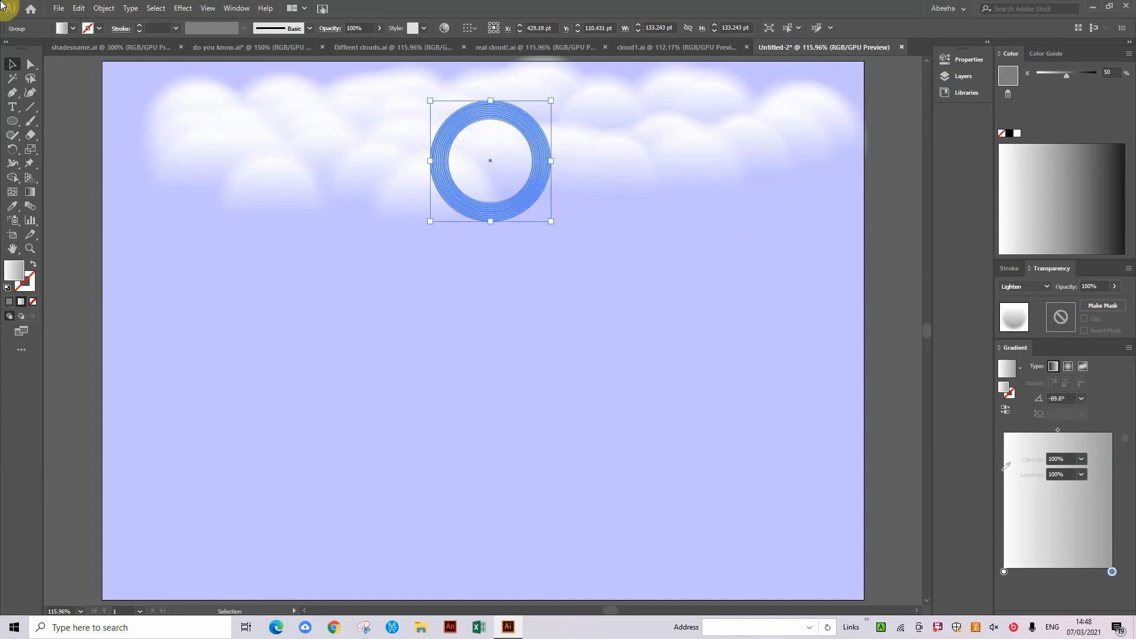
{"action": "left_click", "coordinate": [204, 318]}
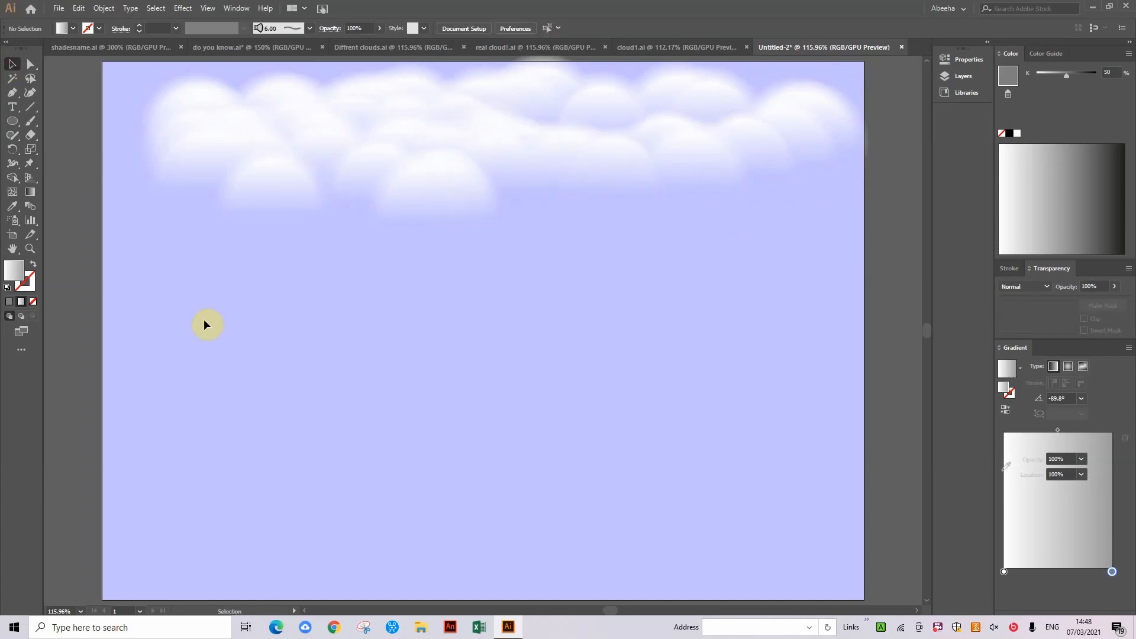